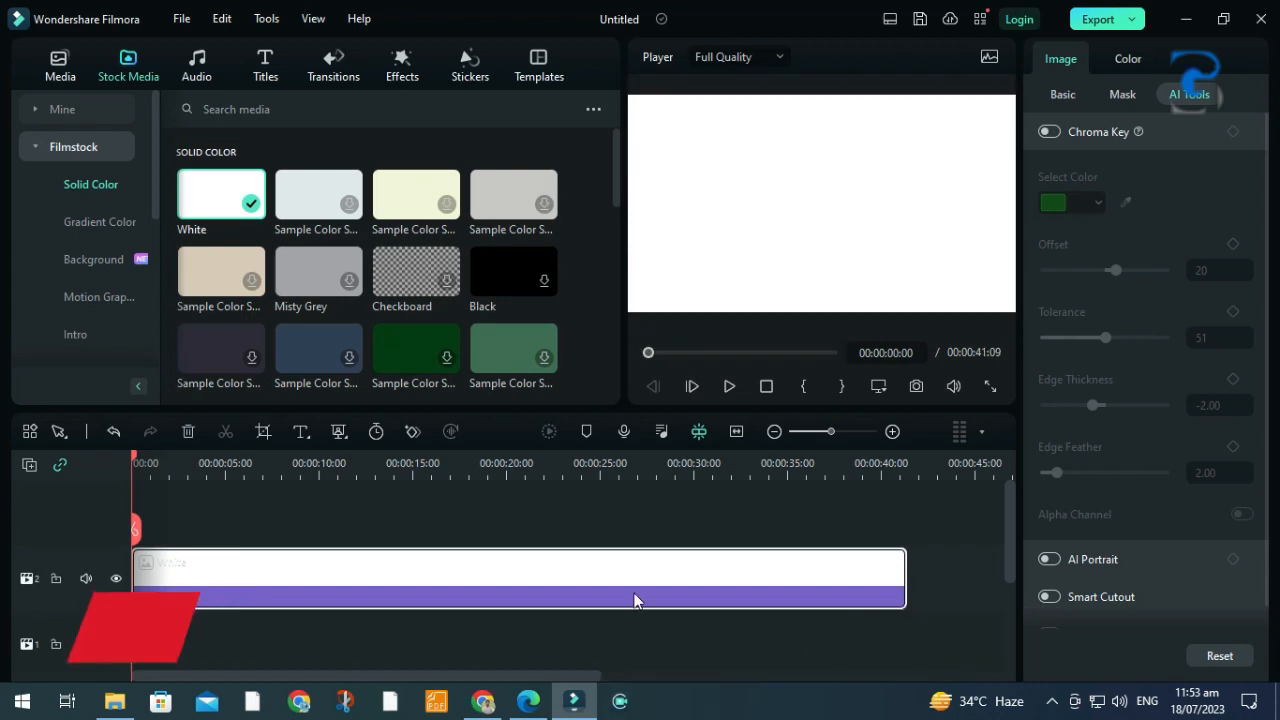
Place the WhatsApp logo image at the start of a track above the white clip and key out its black background.
{"action": "left_click", "coordinate": [60, 62]}
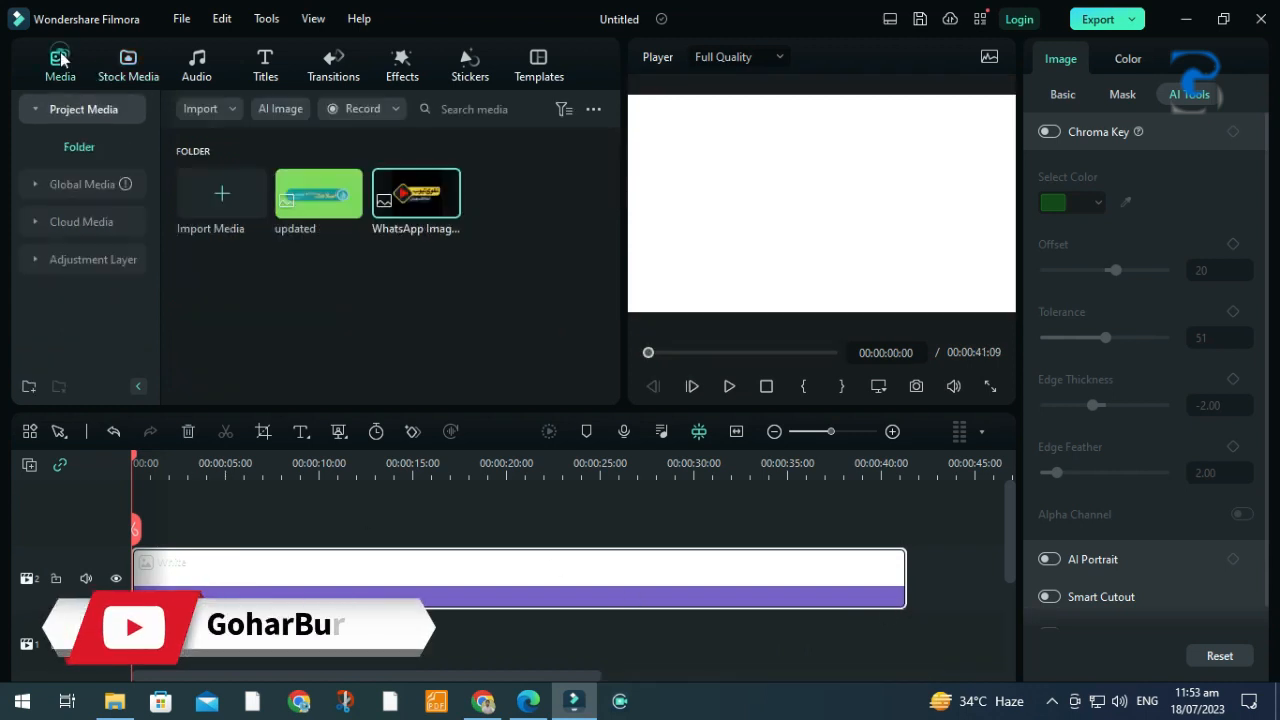
{"action": "left_click_drag", "start_coordinate": [415, 205], "coordinate": [150, 528]}
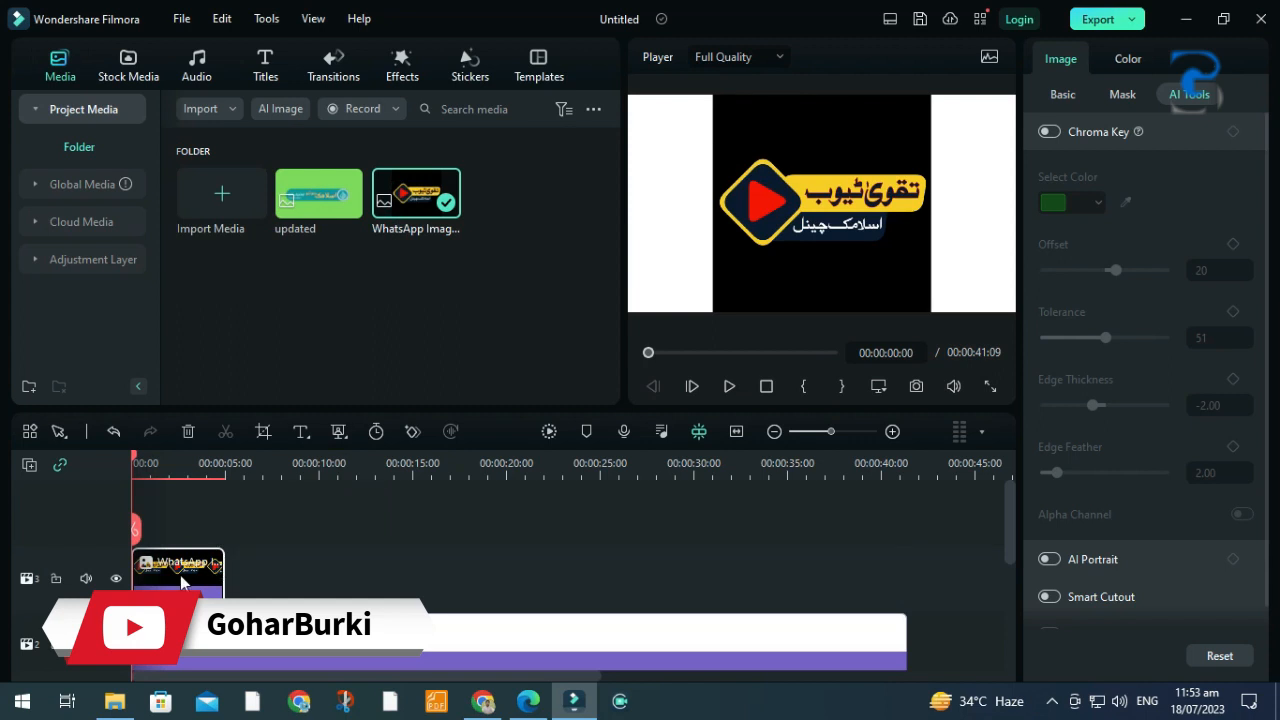
{"action": "left_click", "coordinate": [1049, 131]}
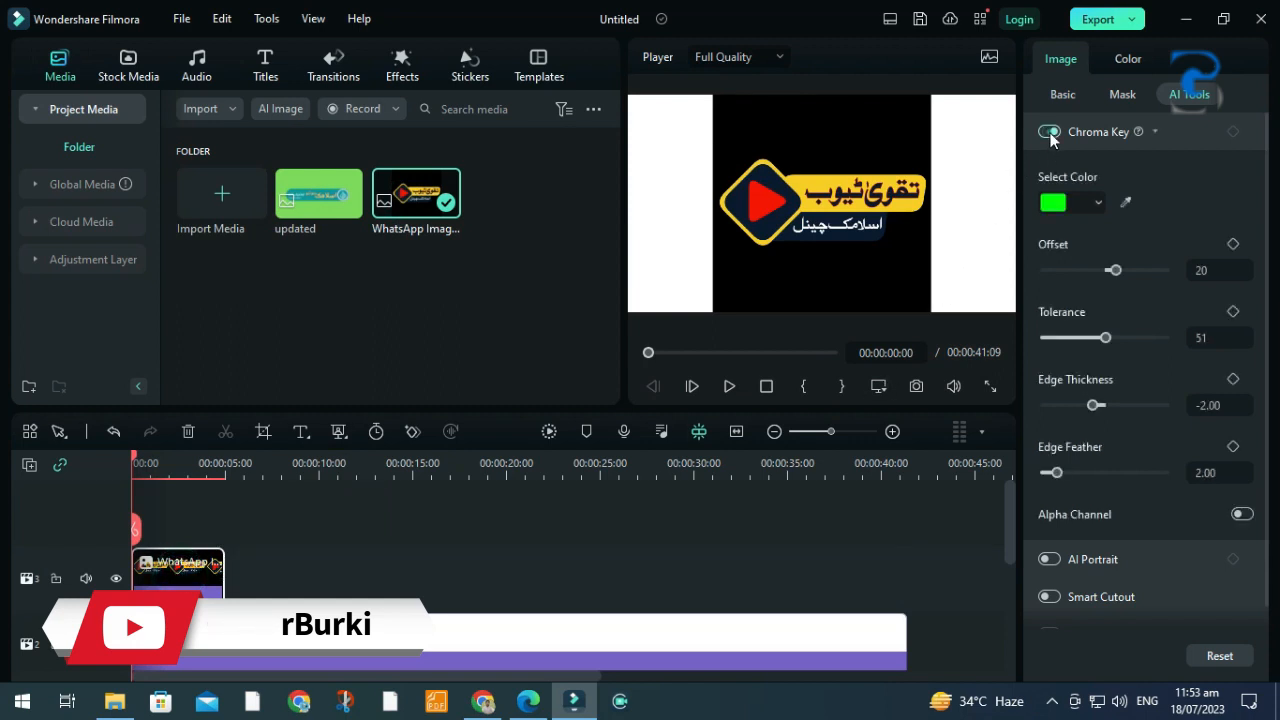
{"action": "left_click", "coordinate": [1100, 202]}
{"action": "left_click", "coordinate": [1059, 325]}
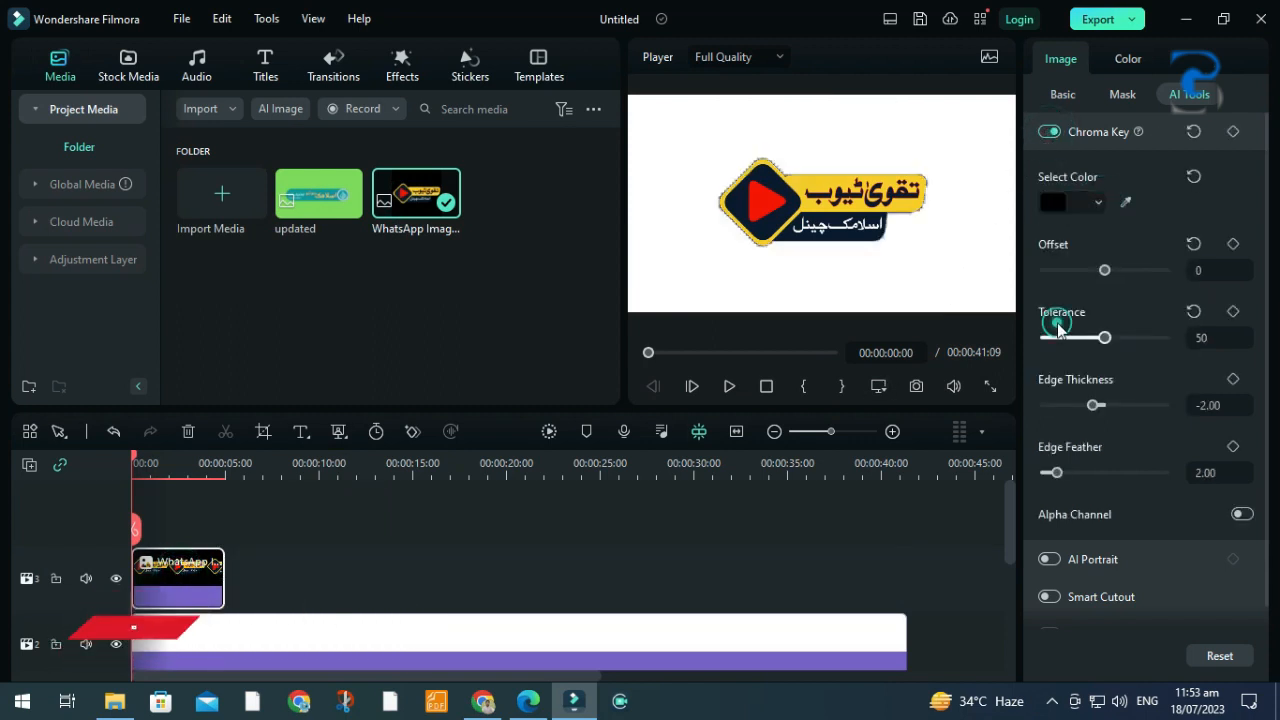
Refine the logo's chroma key with a tolerance of 73 and an edge thickness of -10.
{"action": "left_click_drag", "start_coordinate": [1134, 339], "coordinate": [1089, 339]}
{"action": "left_click", "coordinate": [1123, 343]}
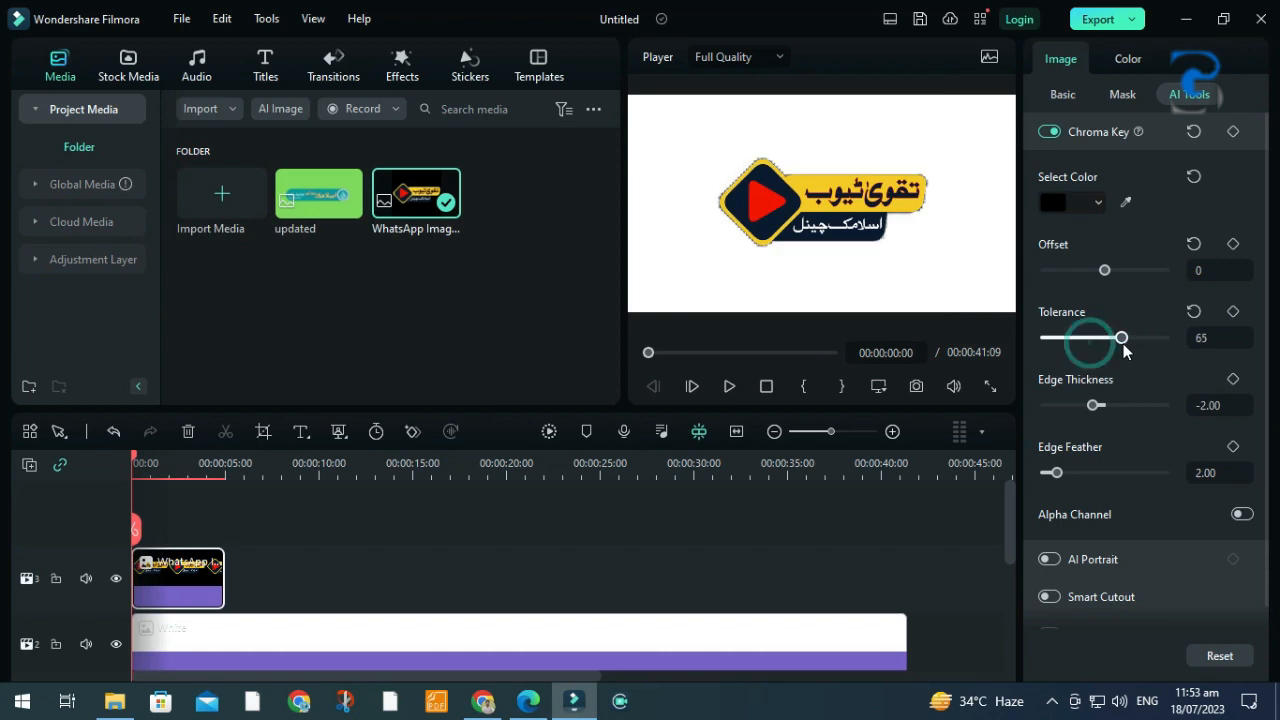
{"action": "left_click", "coordinate": [1131, 342]}
{"action": "left_click_drag", "start_coordinate": [1093, 409], "coordinate": [1056, 408]}
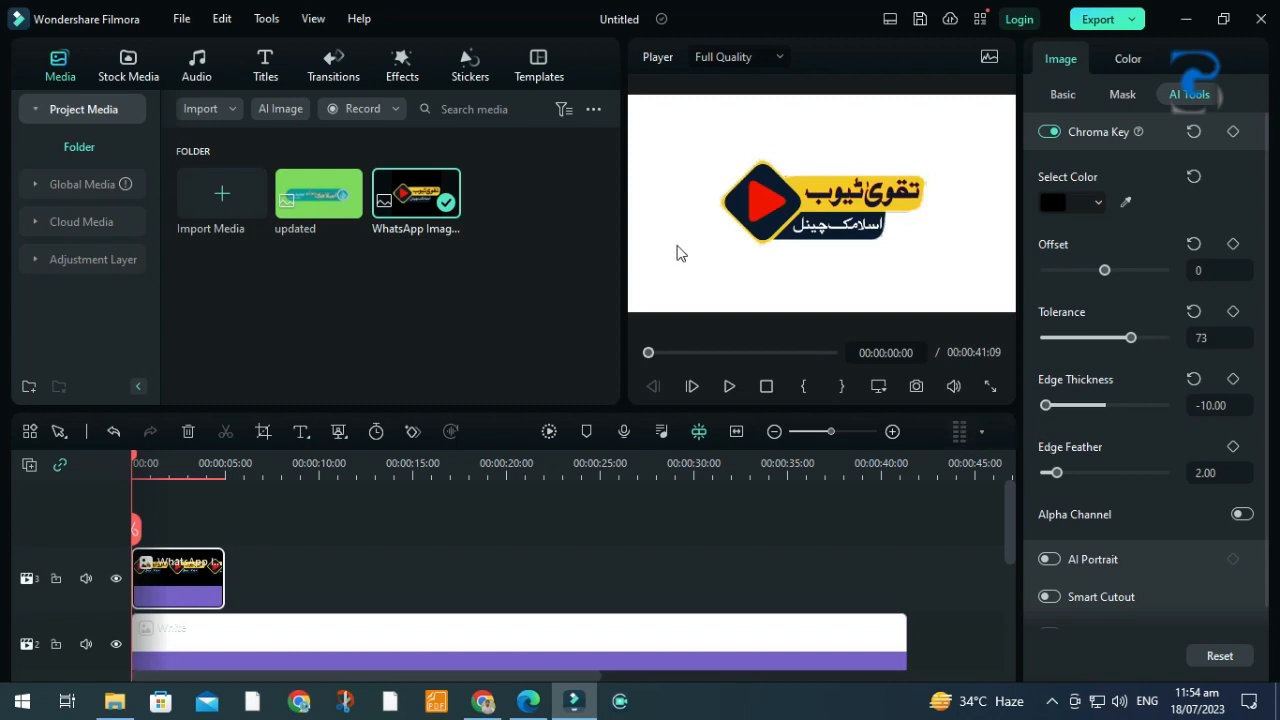
Shrink the logo into the upper-right corner of the video frame and extend its clip to about 00:00:07:18.
{"action": "left_click", "coordinate": [170, 576]}
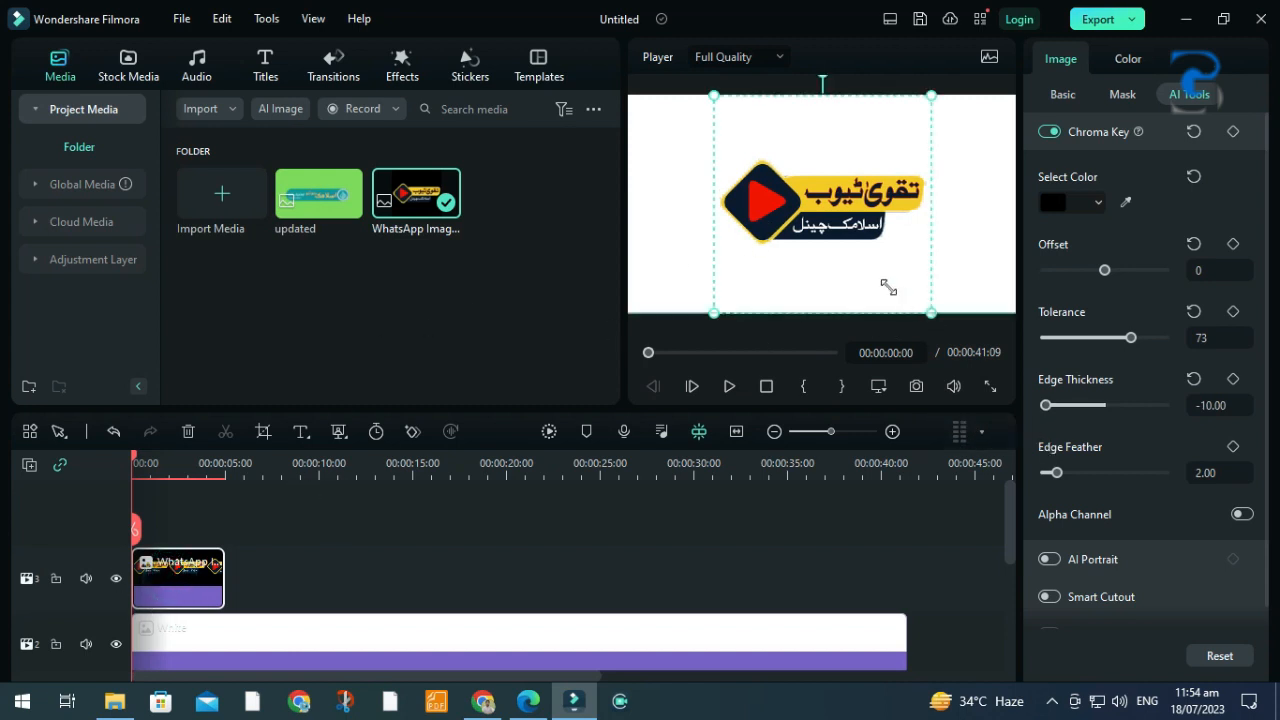
{"action": "left_click_drag", "start_coordinate": [931, 312], "coordinate": [964, 146]}
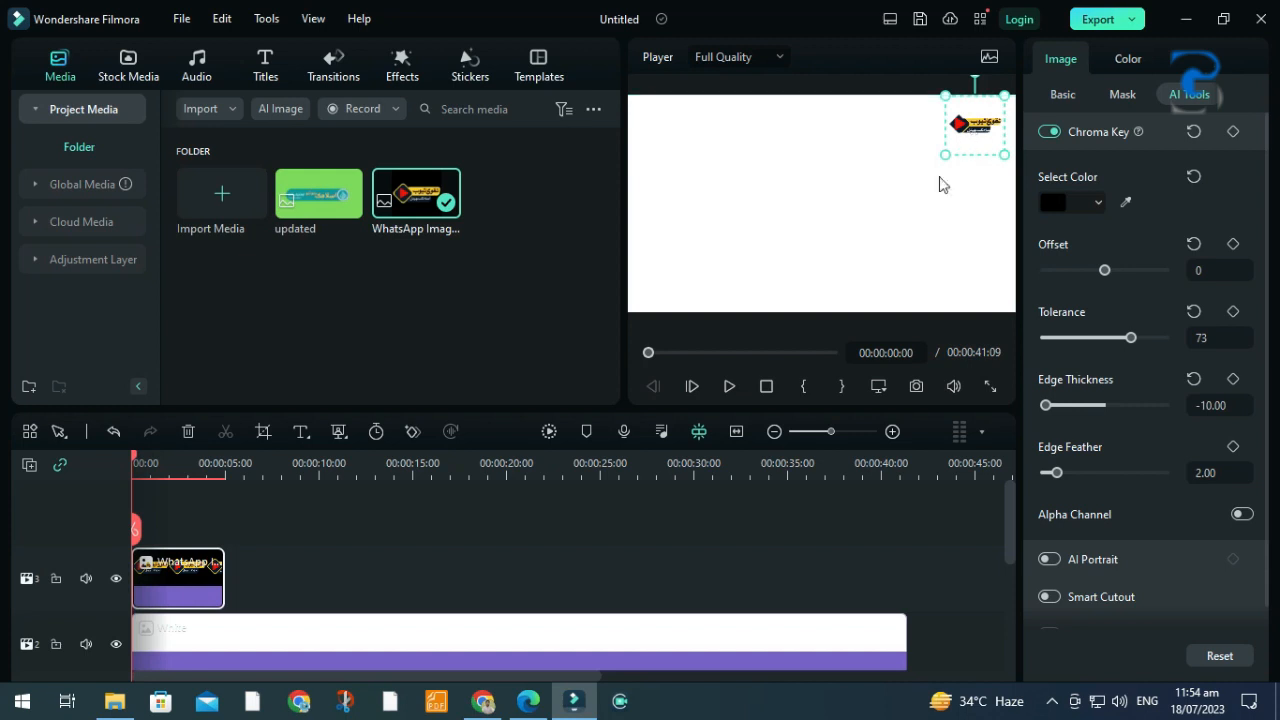
{"action": "left_click_drag", "start_coordinate": [219, 571], "coordinate": [275, 571]}
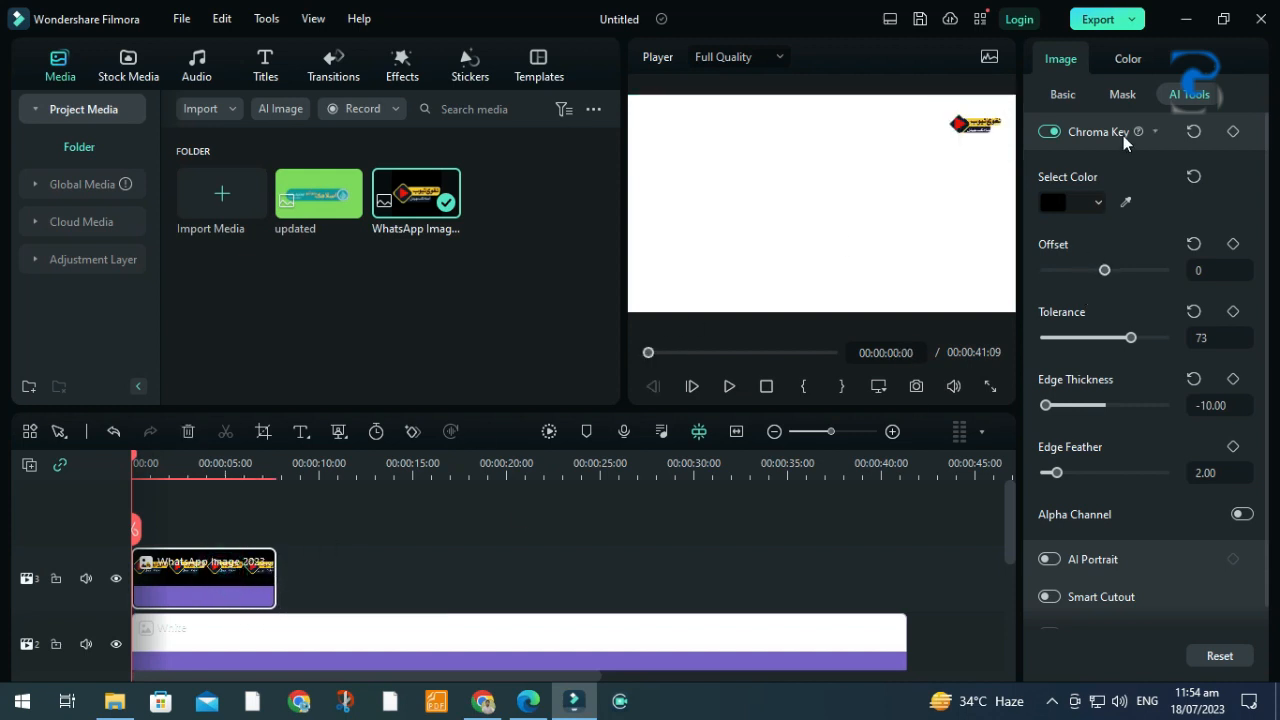
Apply the Slide Right preset animation to the logo clip and preview it.
{"action": "left_click", "coordinate": [1243, 96]}
{"action": "left_click", "coordinate": [1188, 98]}
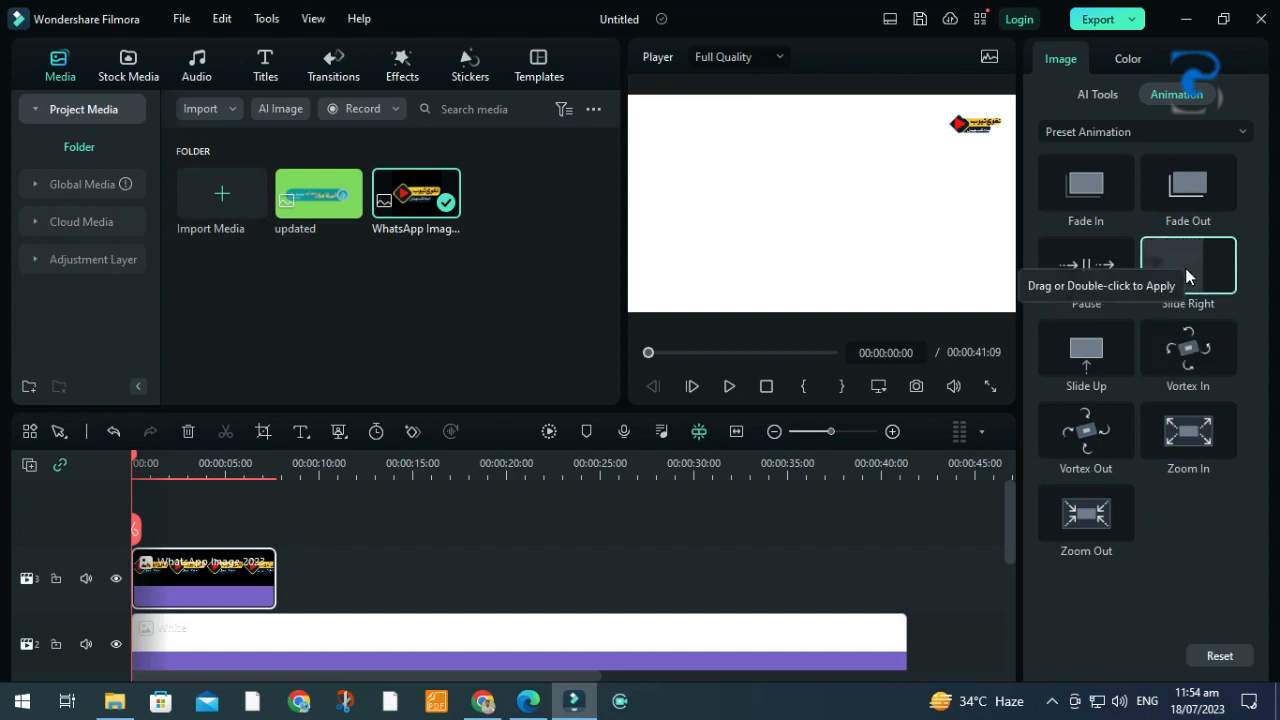
{"action": "left_click_drag", "start_coordinate": [1185, 268], "coordinate": [221, 583]}
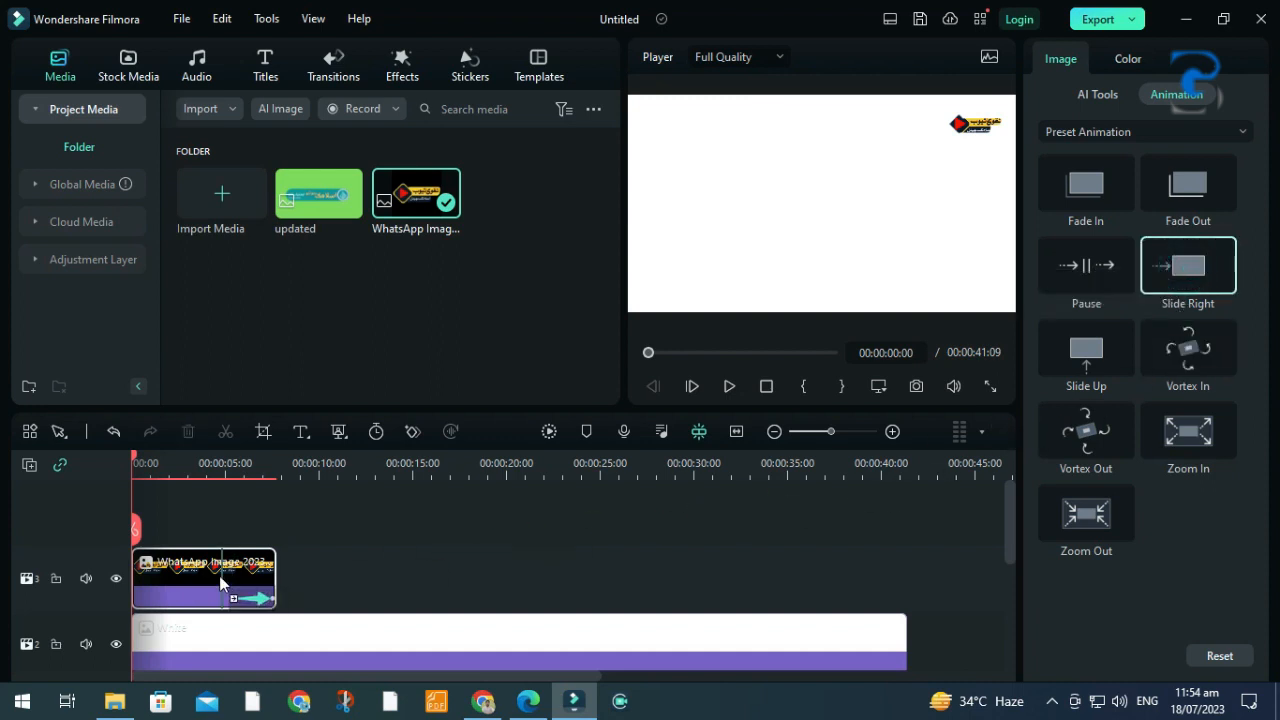
{"action": "left_click", "coordinate": [160, 570]}
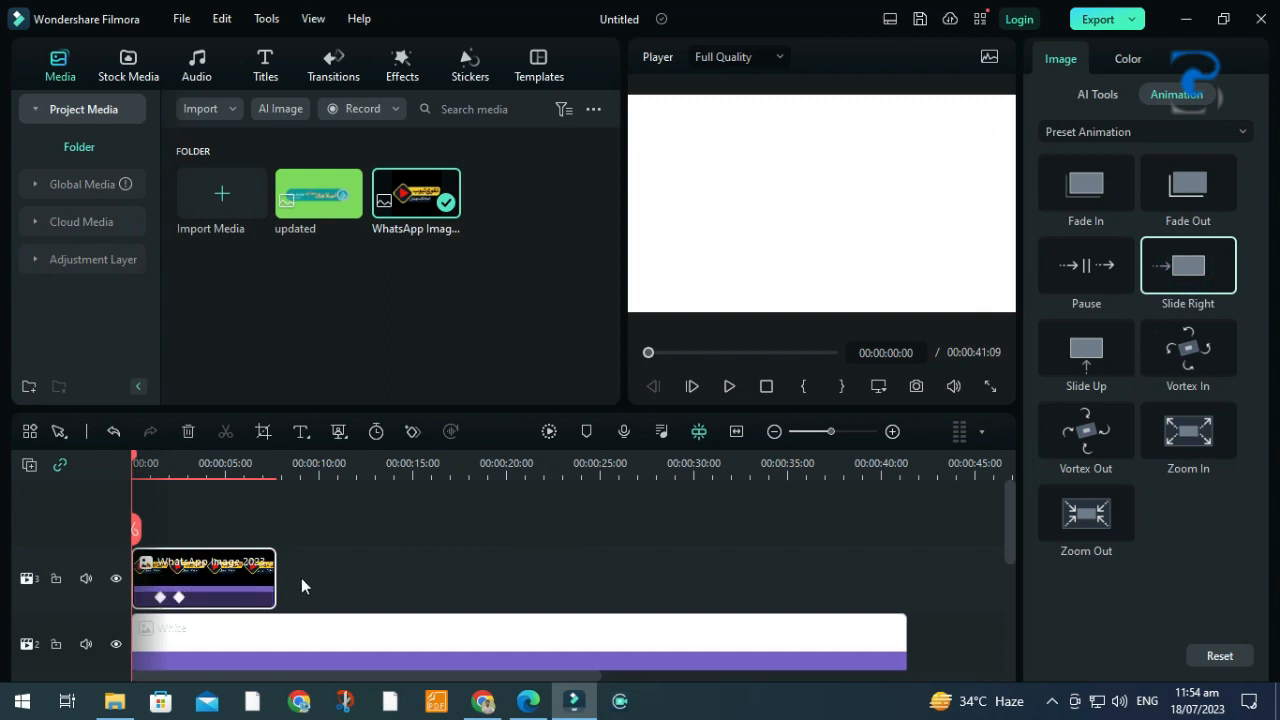
{"action": "key", "text": "space"}
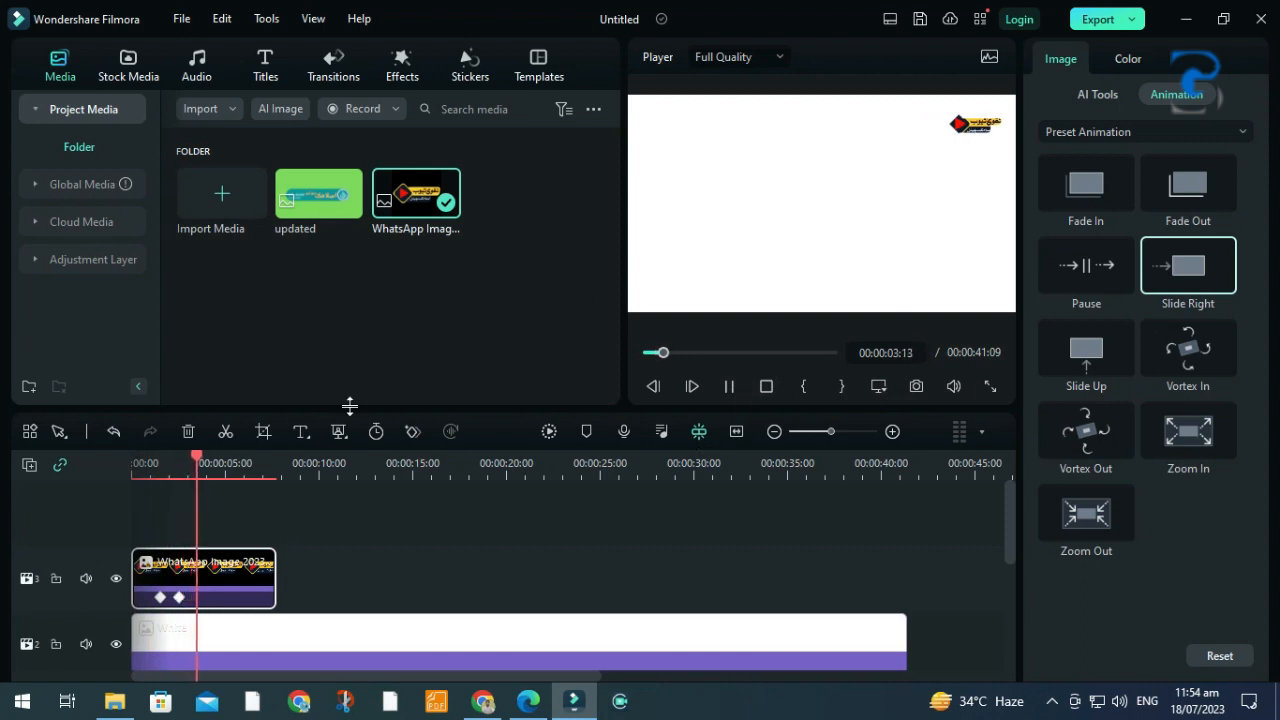
{"action": "key", "text": "space"}
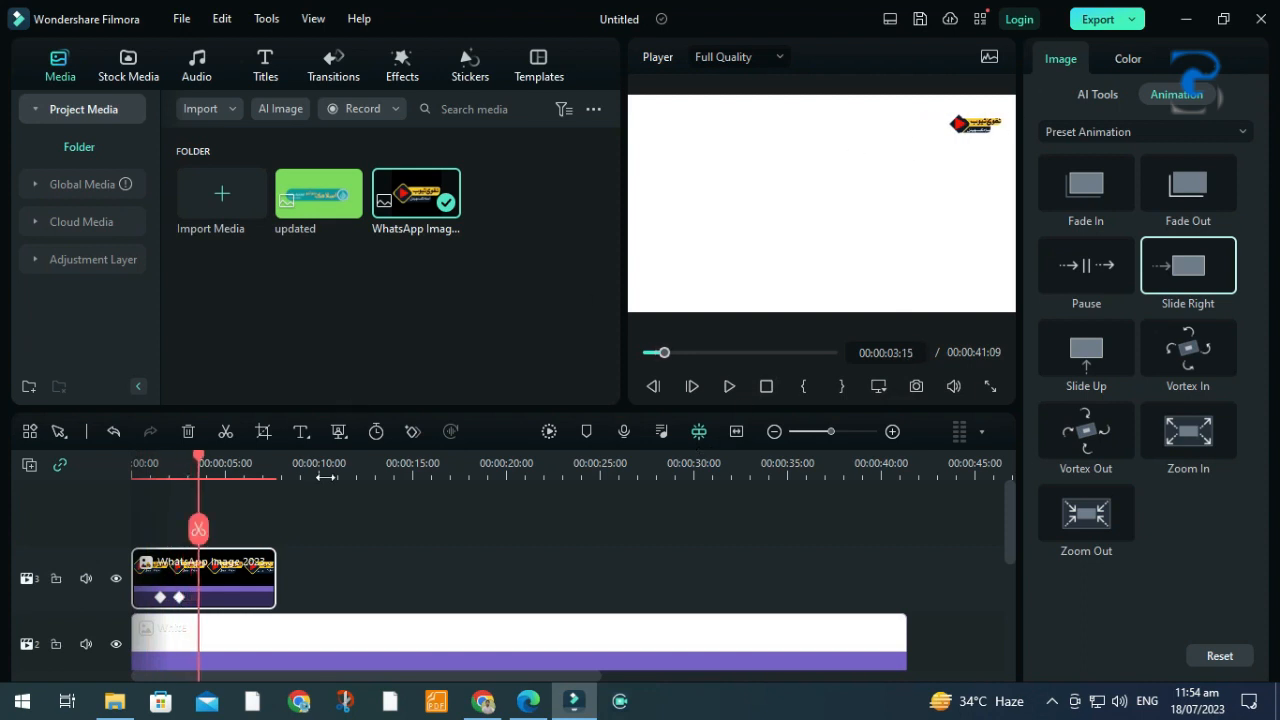
Move the logo's ending animation keyframe to 00:00:07:00 and preview the slower slide from the start.
{"action": "left_click", "coordinate": [180, 598]}
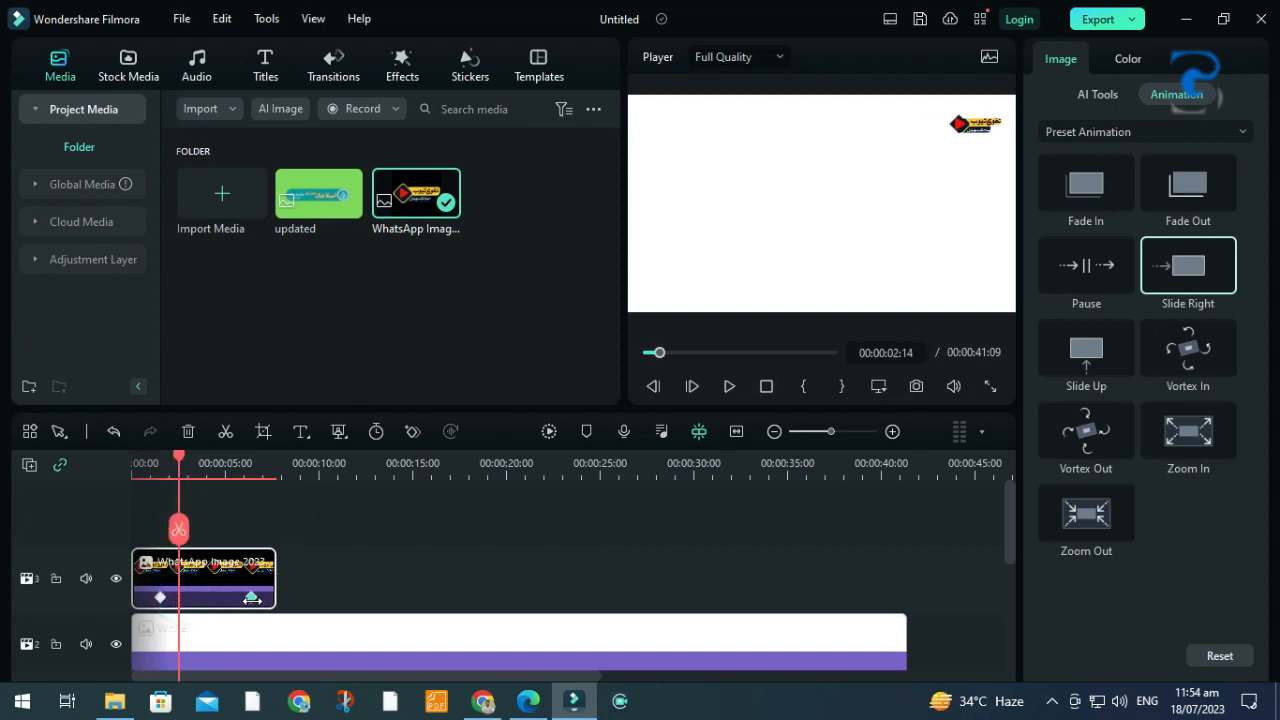
{"action": "left_click", "coordinate": [260, 598]}
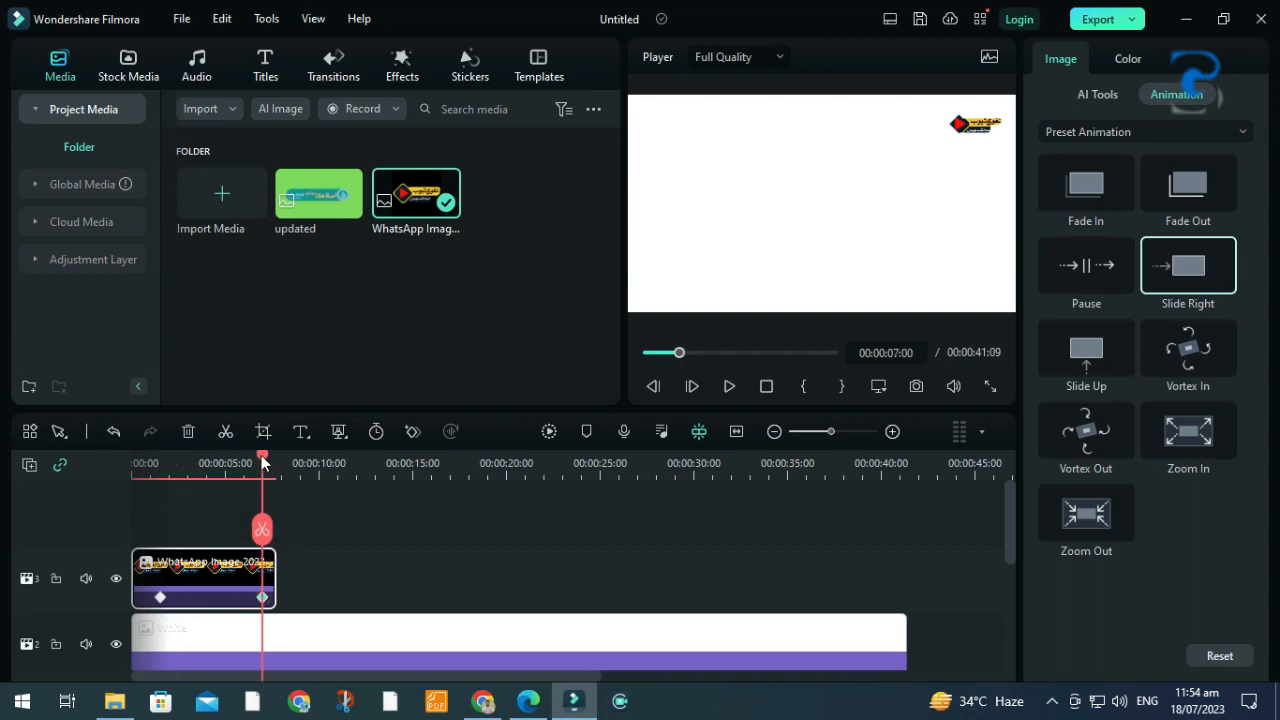
{"action": "left_click_drag", "start_coordinate": [263, 463], "coordinate": [120, 482]}
{"action": "key", "text": "space"}
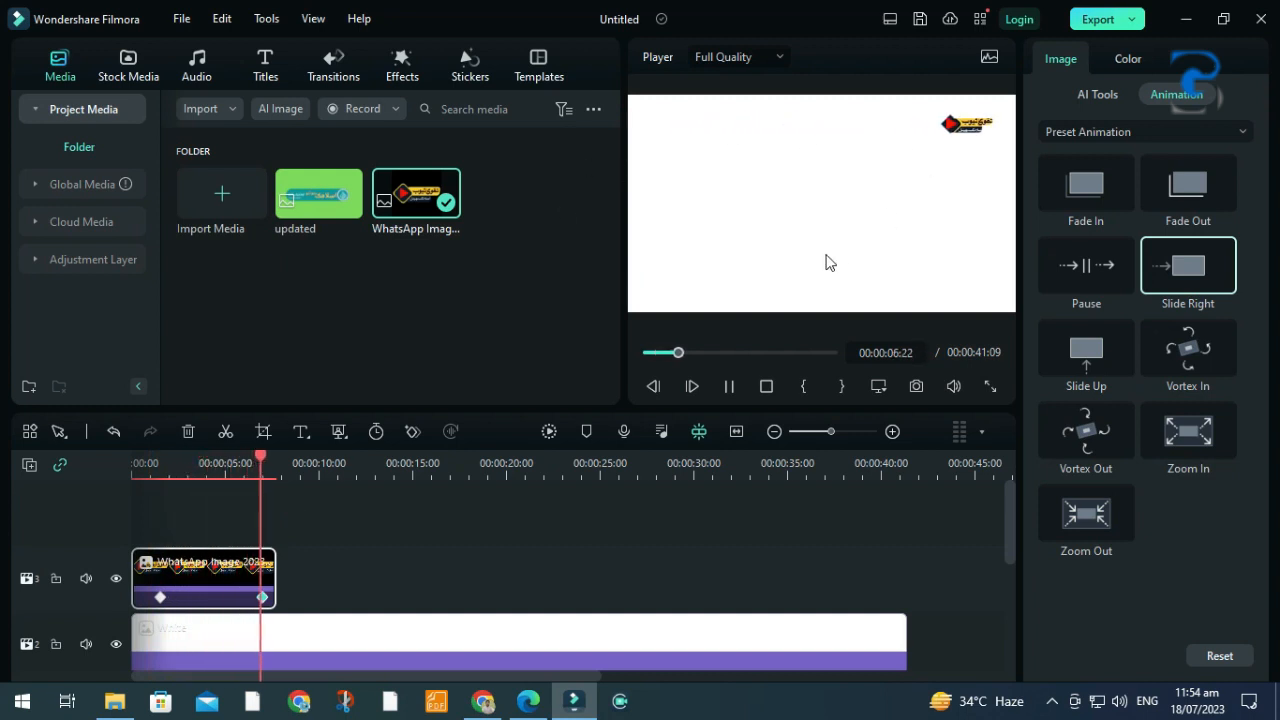
{"action": "key", "text": "space"}
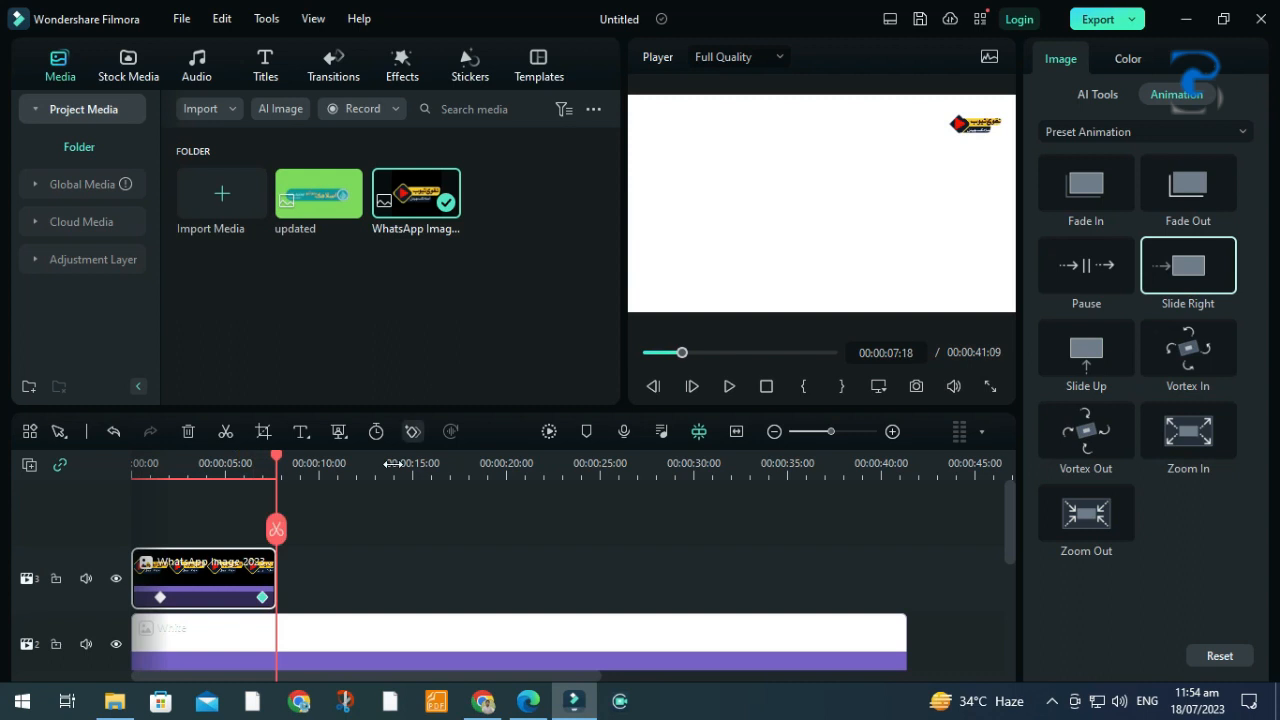
Extend the logo clip to nearly 15 seconds, move its ending keyframe to 00:00:13:16 and preview the slide.
{"action": "left_click_drag", "start_coordinate": [274, 578], "coordinate": [407, 579]}
{"action": "left_click", "coordinate": [262, 600]}
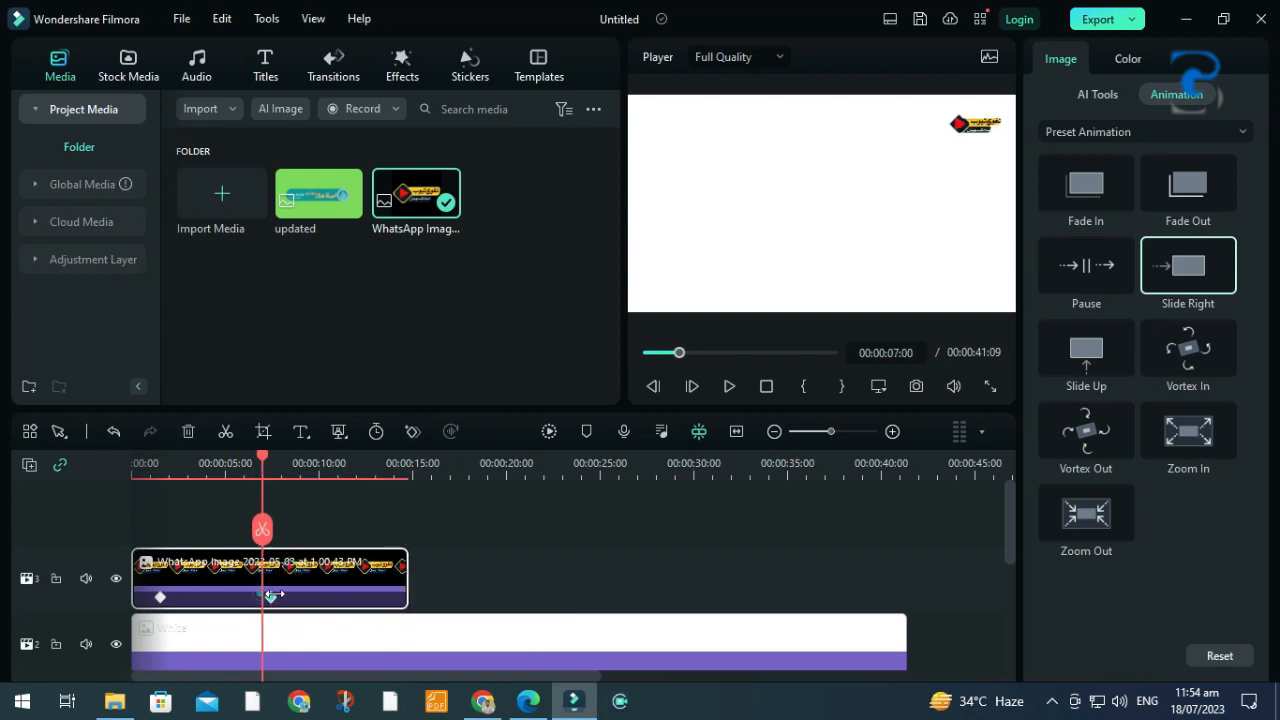
{"action": "left_click", "coordinate": [387, 597]}
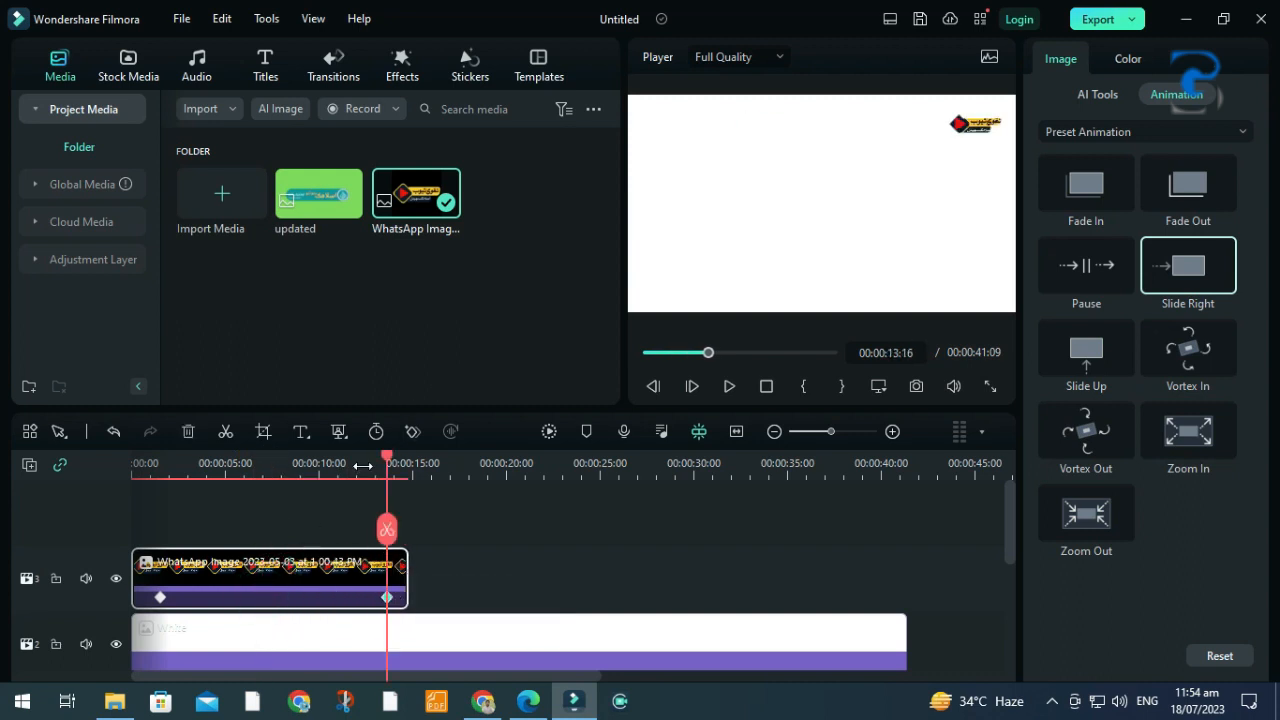
{"action": "left_click_drag", "start_coordinate": [386, 454], "coordinate": [127, 512]}
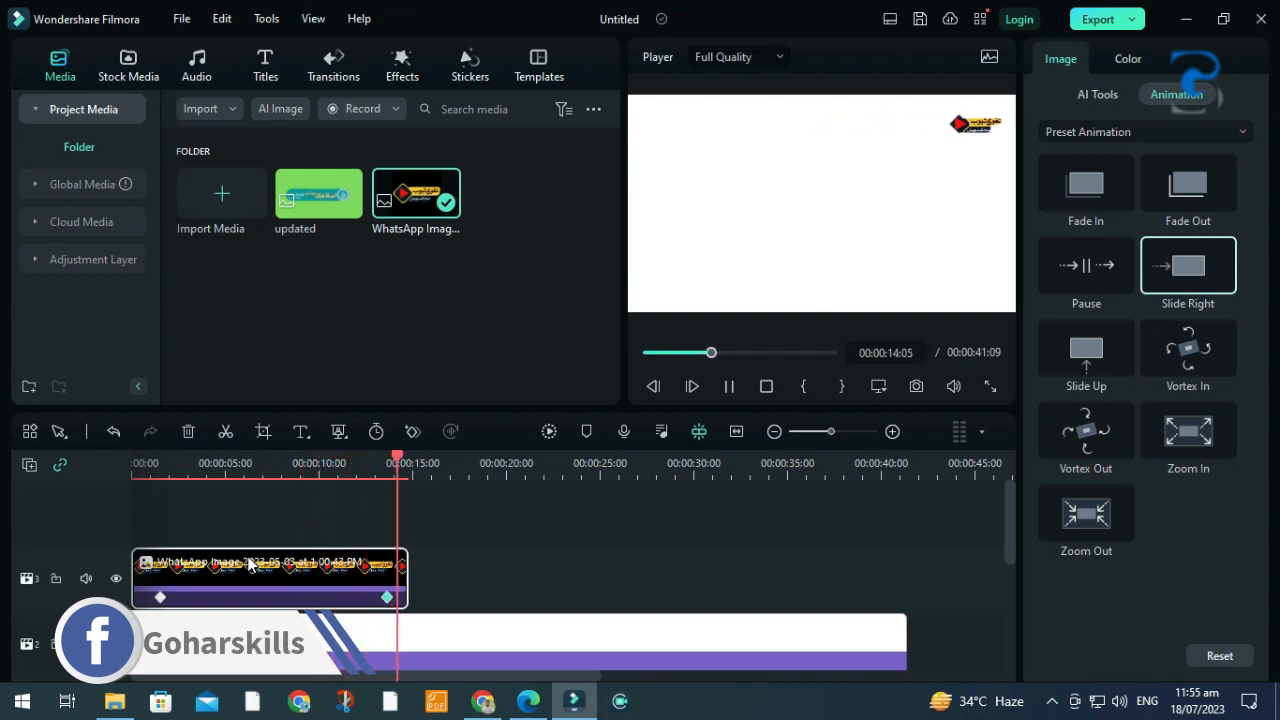
{"action": "key", "text": "space"}
Copy the logo clip and paste the copy on the same track at 00:00:19:22.
{"action": "right_click", "coordinate": [239, 585]}
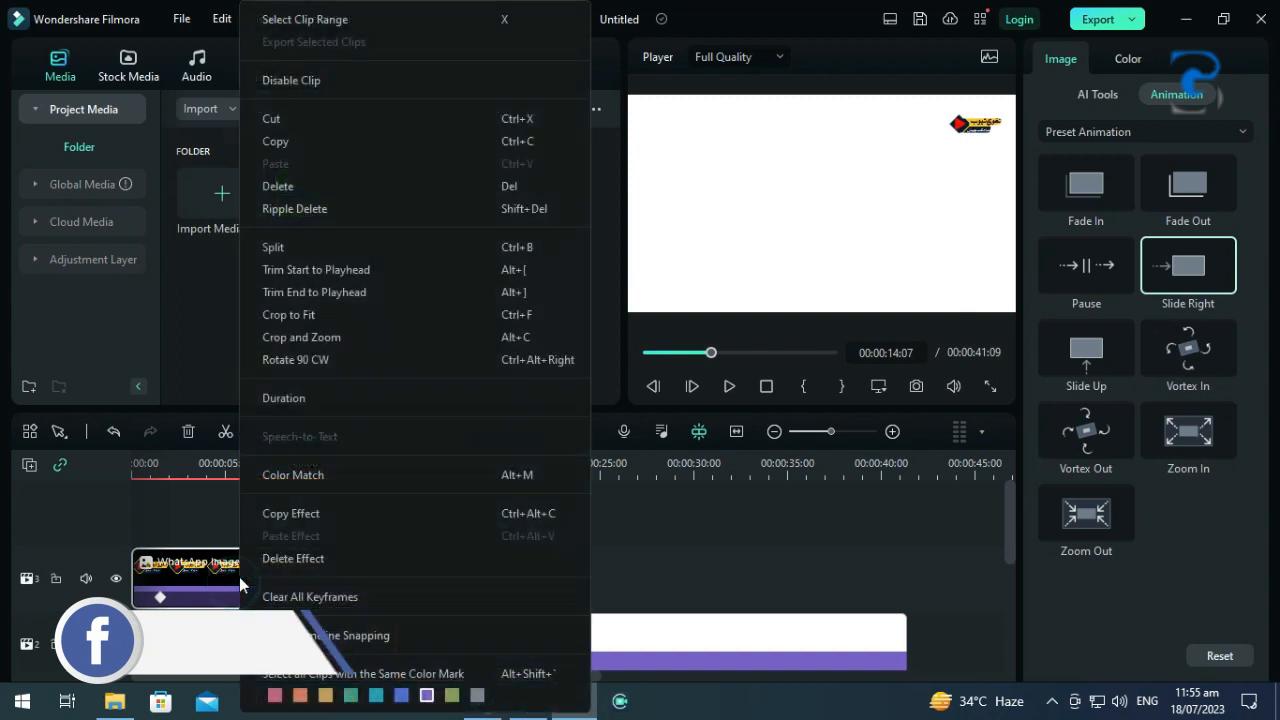
{"action": "left_click", "coordinate": [296, 145]}
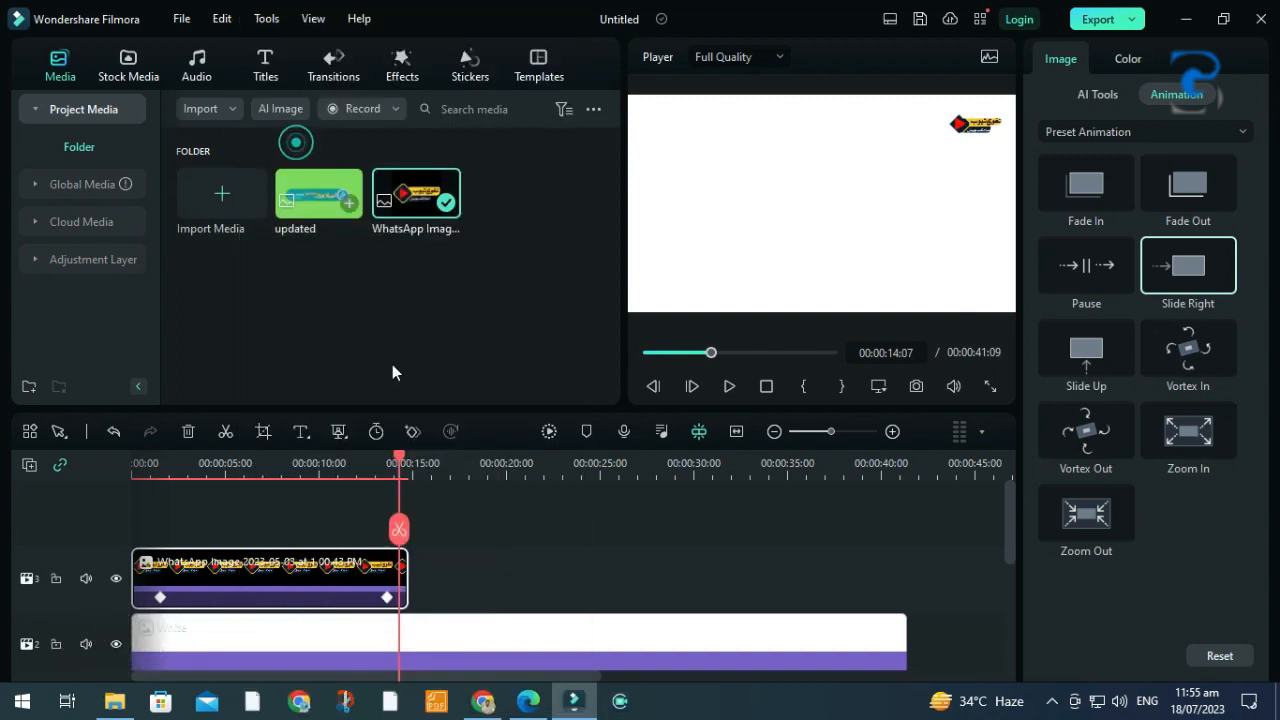
{"action": "left_click", "coordinate": [449, 578]}
{"action": "left_click", "coordinate": [438, 468]}
{"action": "left_click", "coordinate": [504, 470]}
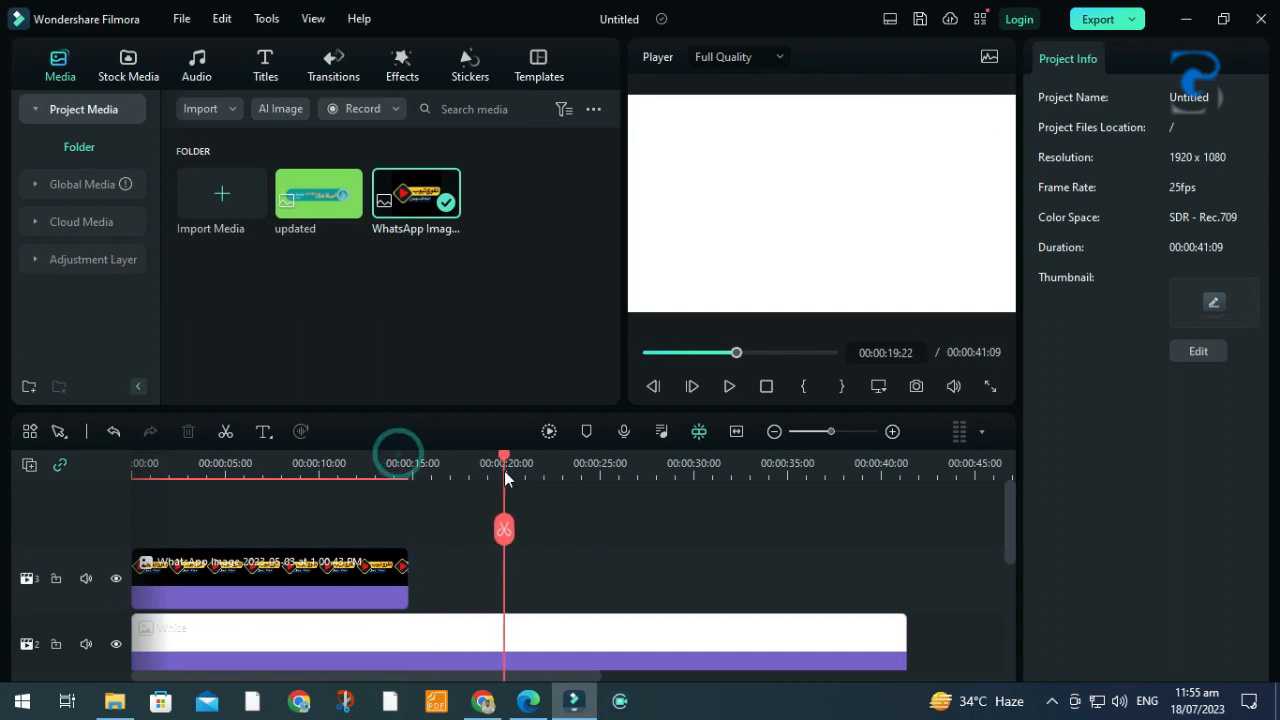
{"action": "key", "text": "ctrl+v"}
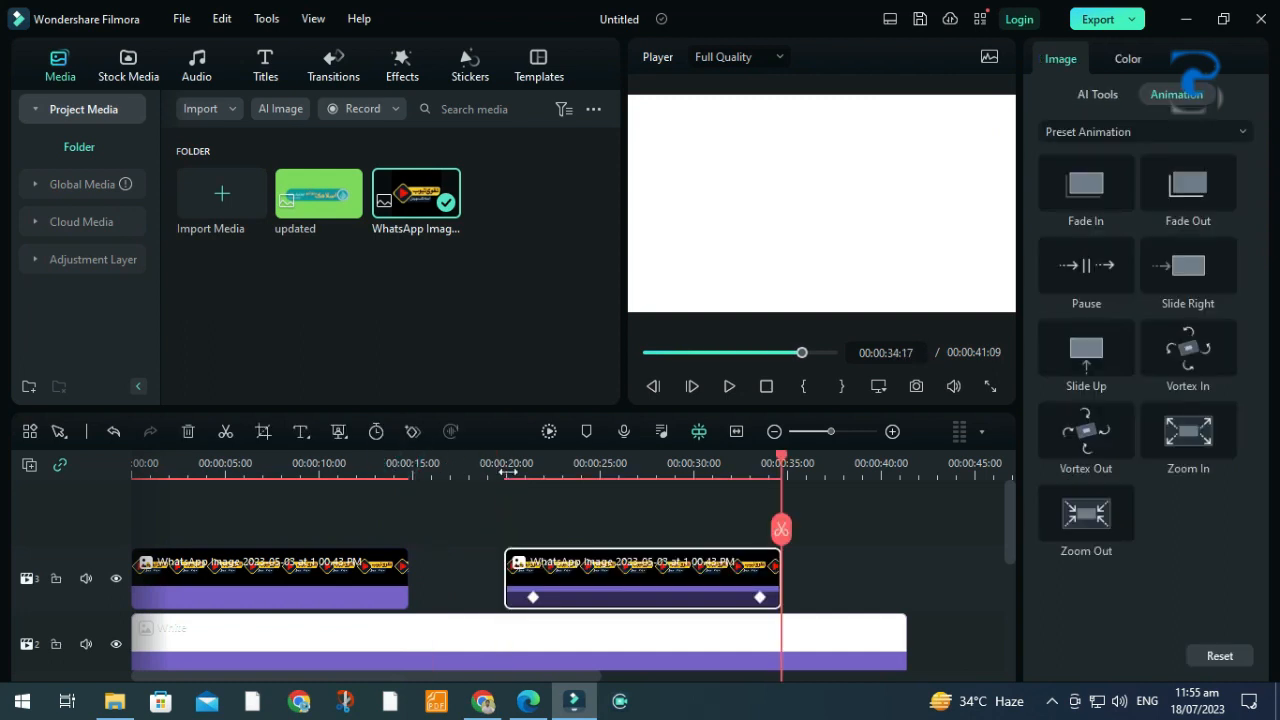
Replace the copied clip's keyframes with the Slide Up preset animation and move the ending keyframe to 00:00:33:19.
{"action": "left_click", "coordinate": [681, 576]}
{"action": "left_click", "coordinate": [760, 597]}
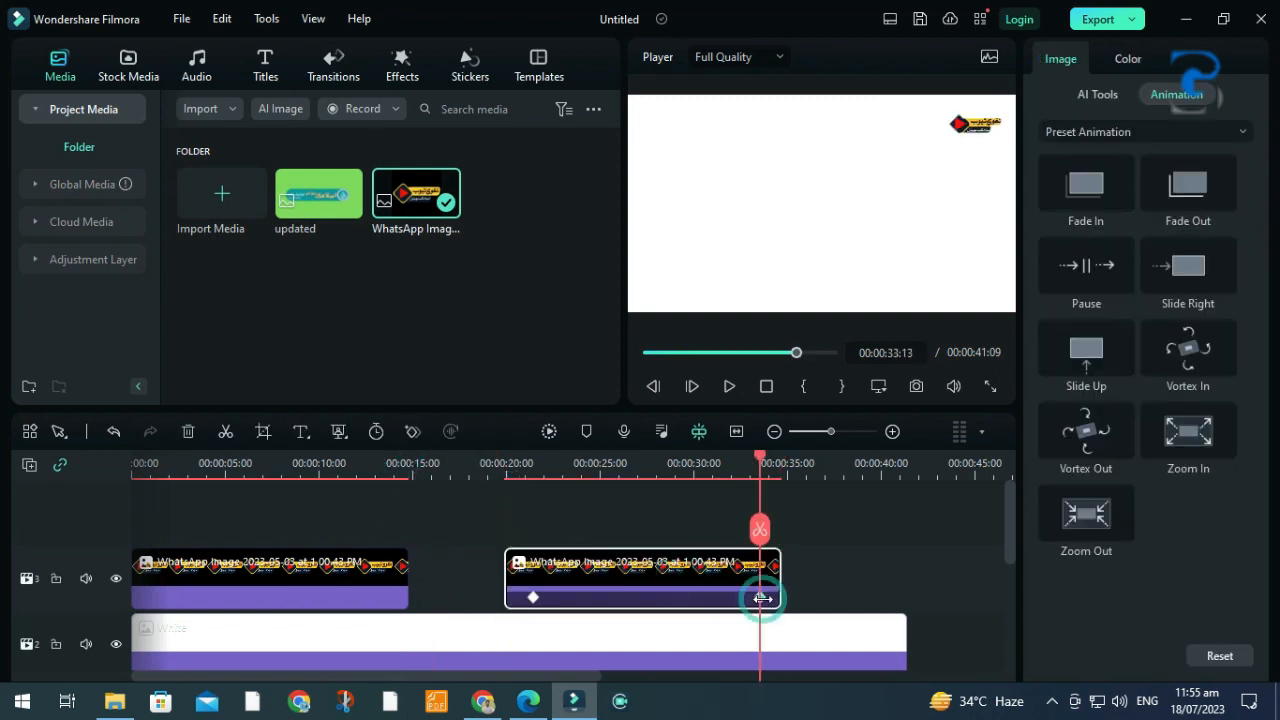
{"action": "left_click", "coordinate": [529, 597]}
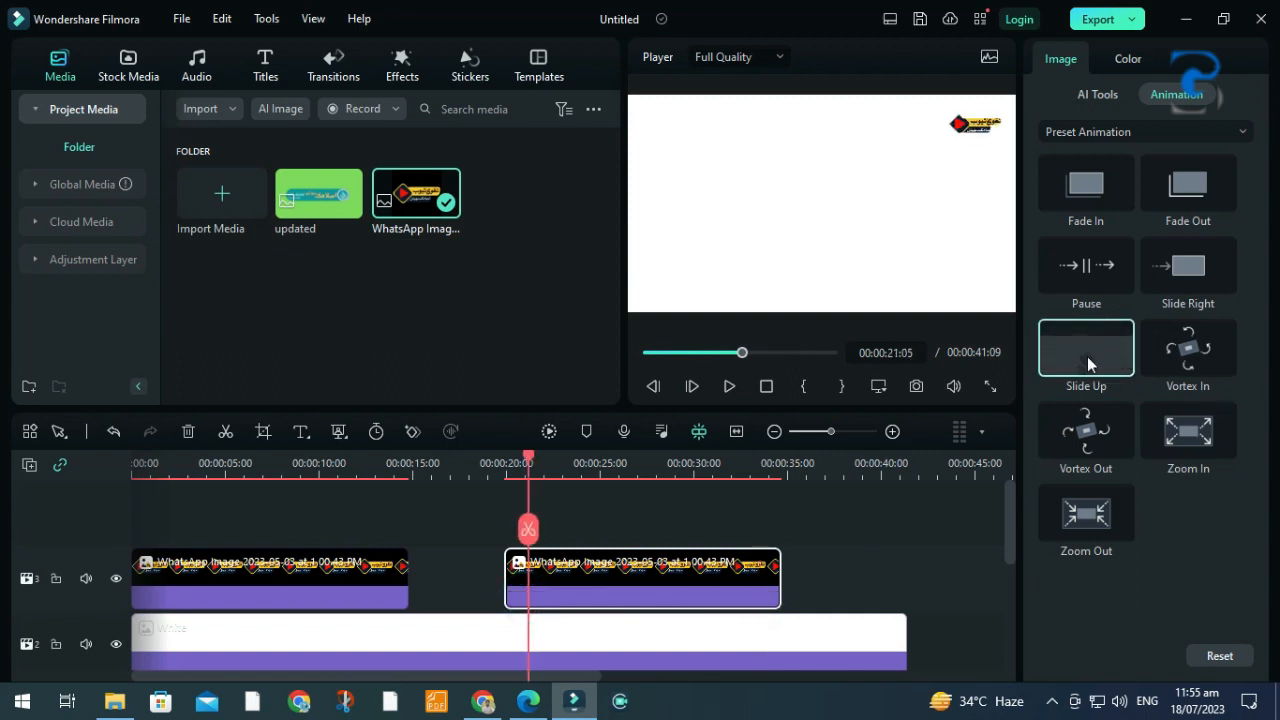
{"action": "left_click_drag", "start_coordinate": [1010, 433], "coordinate": [764, 598]}
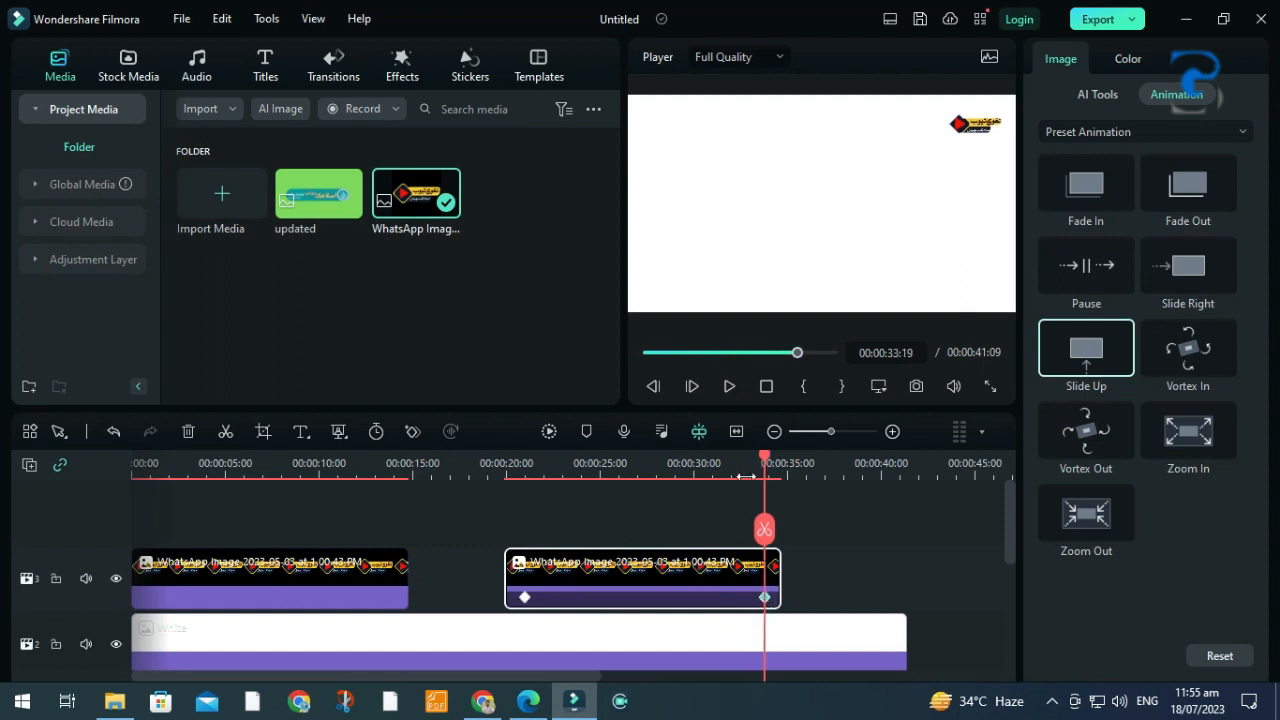
Play back the copied logo's Slide Up animation, starting from about 00:00:16:08.
{"action": "left_click_drag", "start_coordinate": [771, 462], "coordinate": [438, 480]}
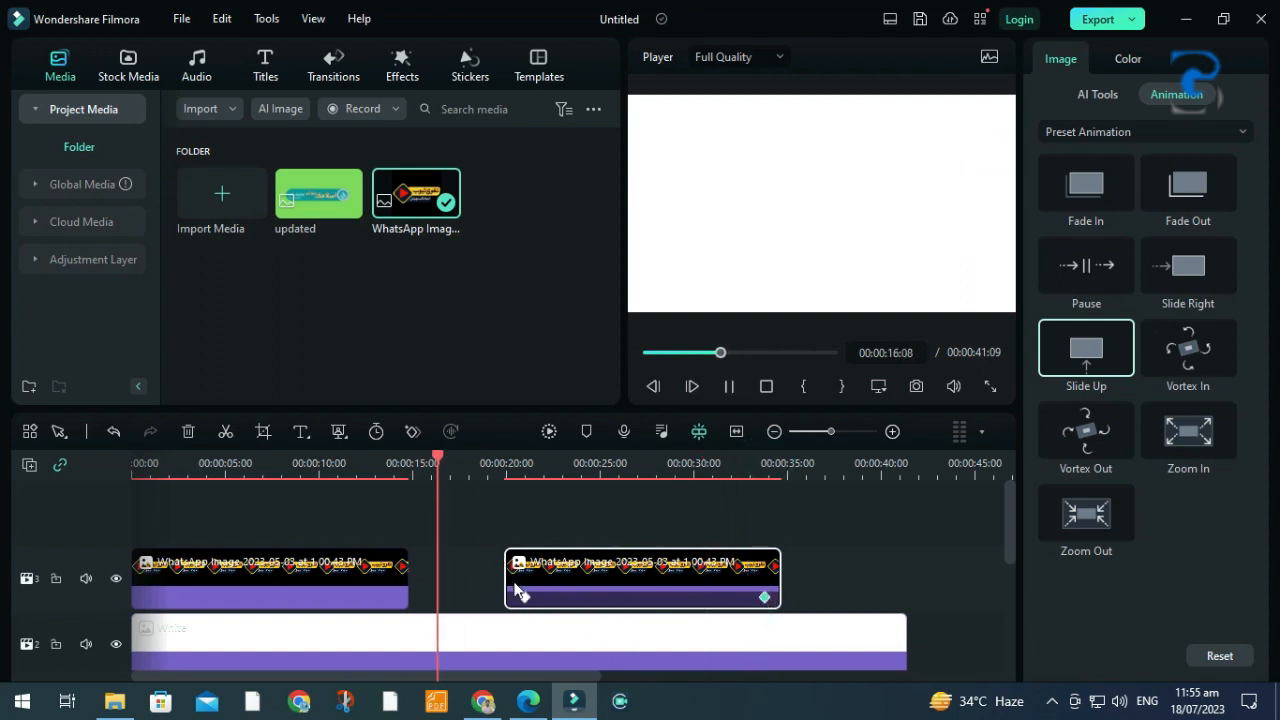
{"action": "key", "text": "space"}
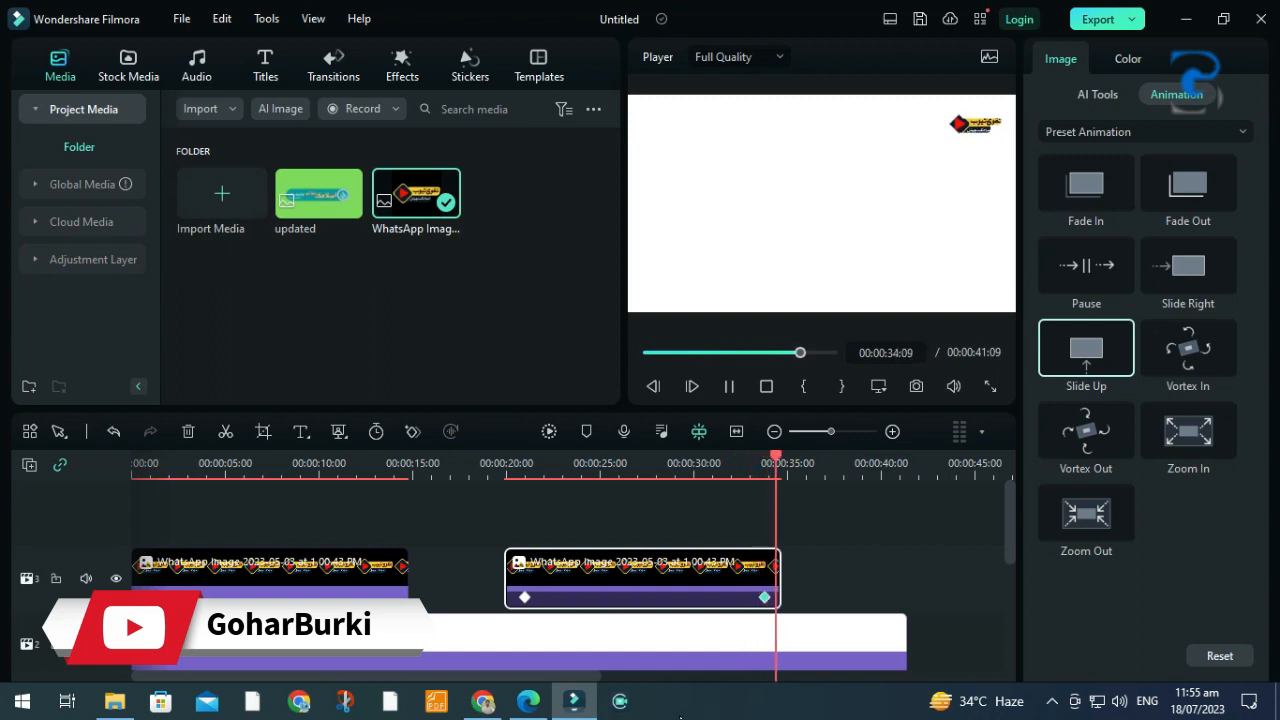
{"action": "key", "text": "space"}
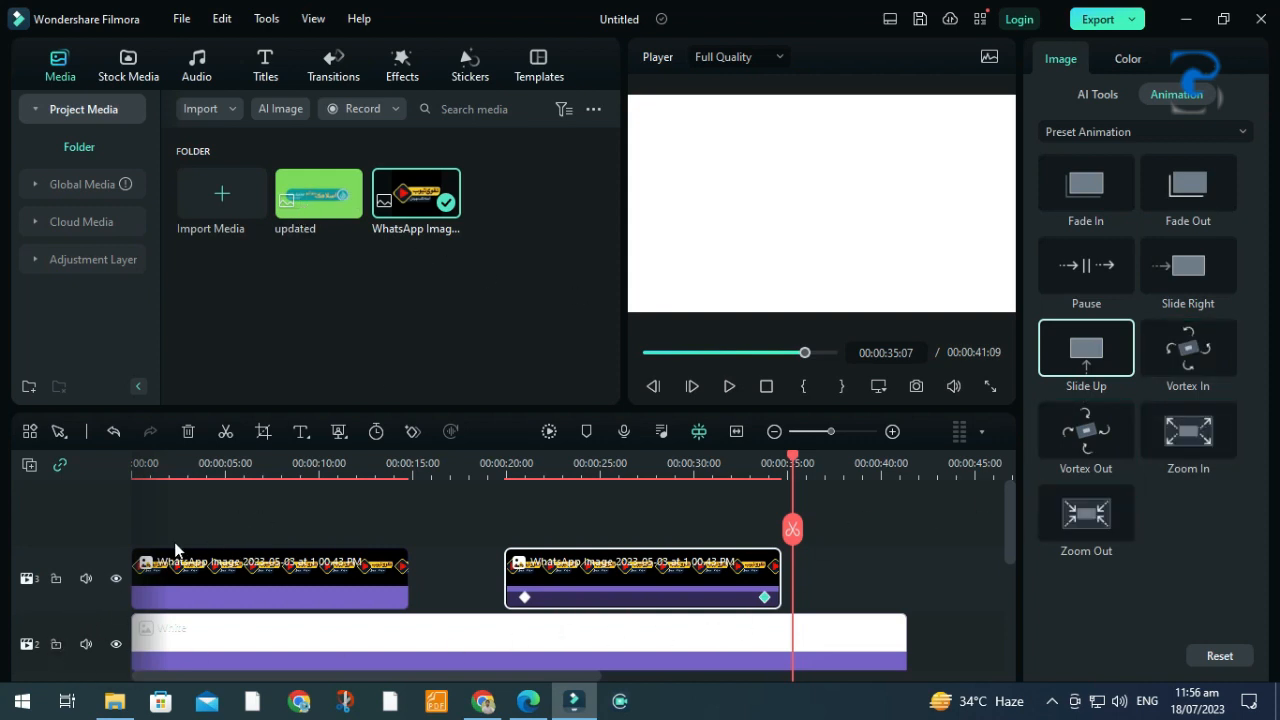
Lock the logo track, place the green "updated" image on a new track at the start, and select it in the preview.
{"action": "left_click", "coordinate": [57, 579]}
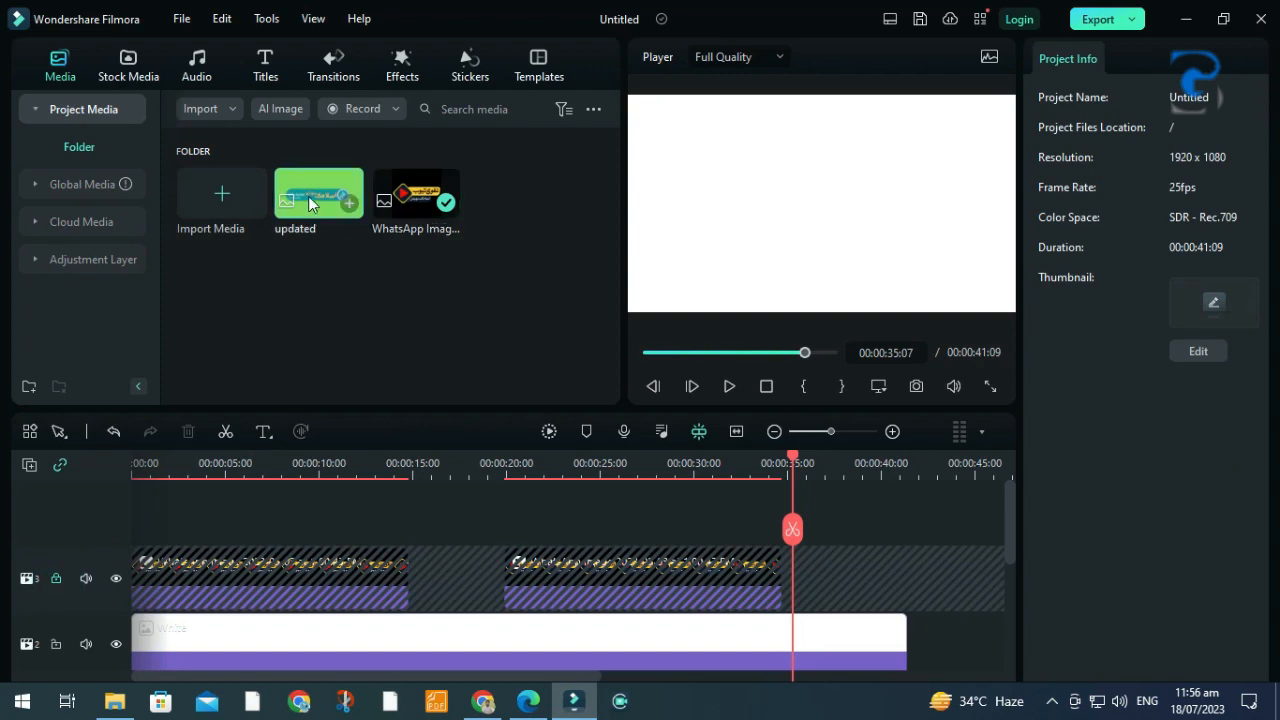
{"action": "mouse_move", "coordinate": [318, 195]}
{"action": "left_mouse_down"}
{"action": "mouse_move", "coordinate": [268, 502]}
{"action": "mouse_move", "coordinate": [165, 505]}
{"action": "mouse_move", "coordinate": [143, 527]}
{"action": "left_mouse_up"}
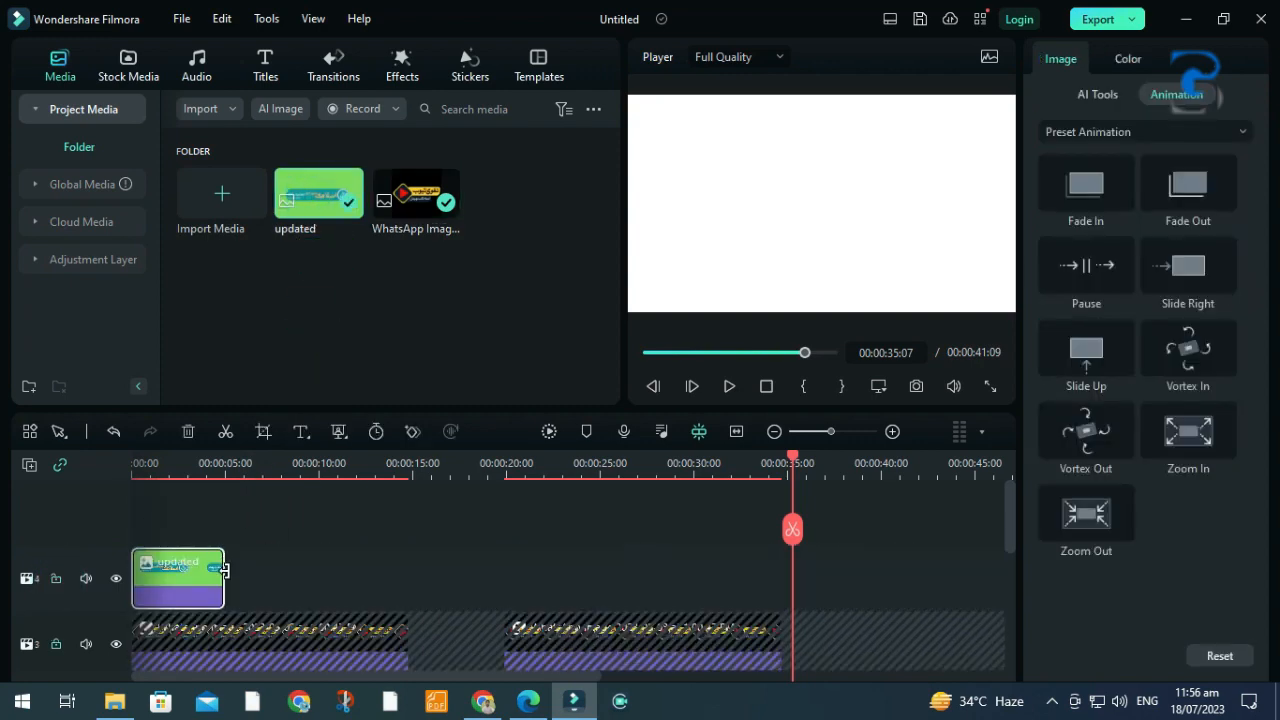
{"action": "left_click", "coordinate": [760, 386]}
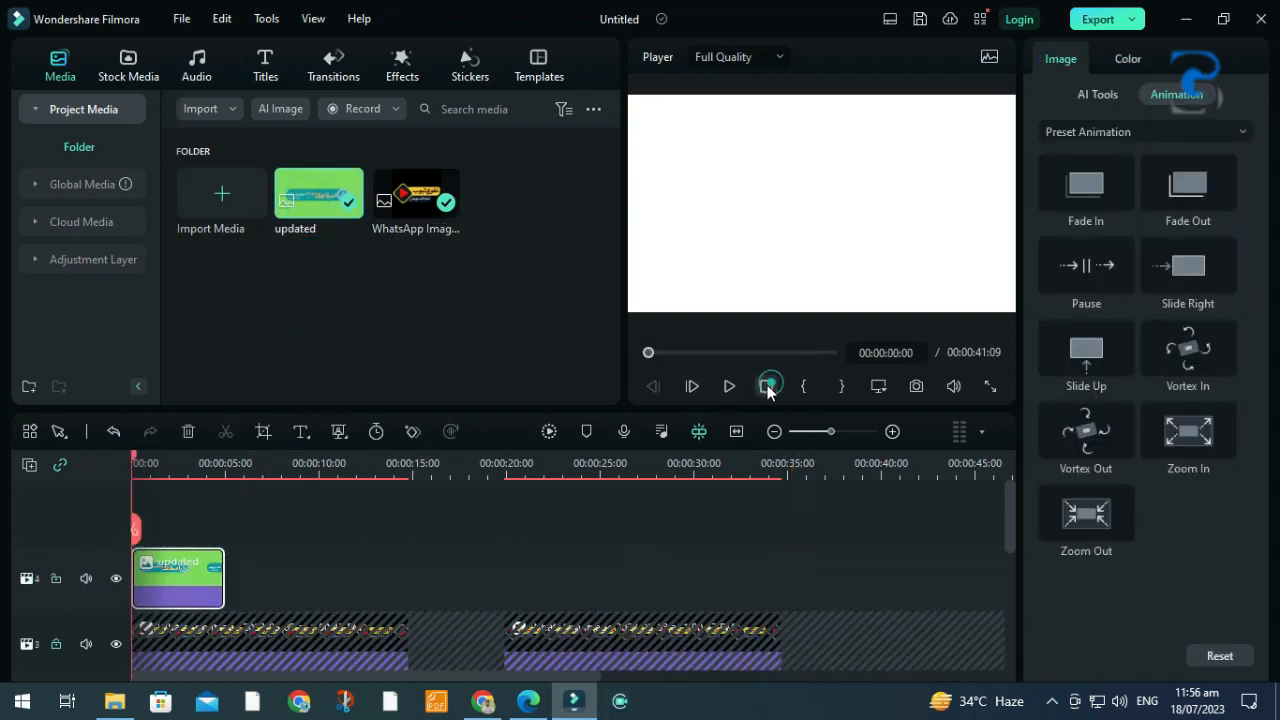
{"action": "left_click", "coordinate": [757, 291]}
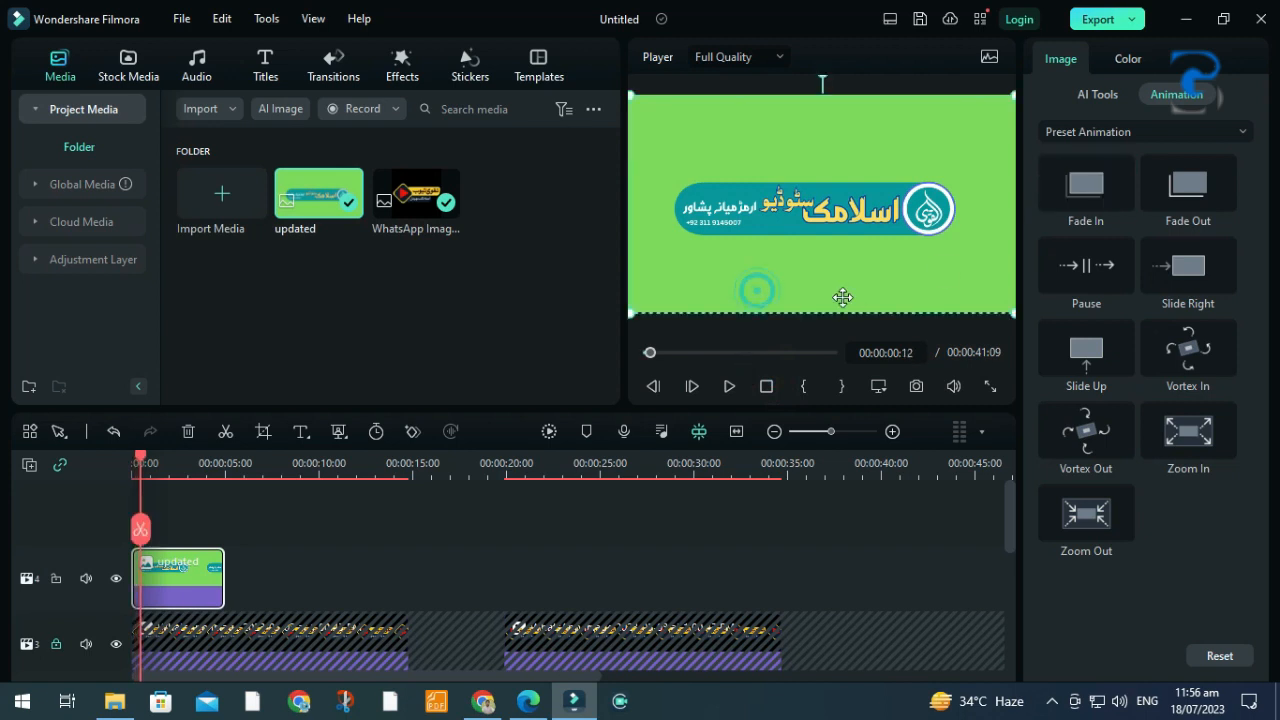
Remove the green background of the "updated" banner image with Chroma Key.
{"action": "left_click", "coordinate": [842, 297]}
{"action": "left_click", "coordinate": [1098, 96]}
{"action": "left_click", "coordinate": [1054, 140]}
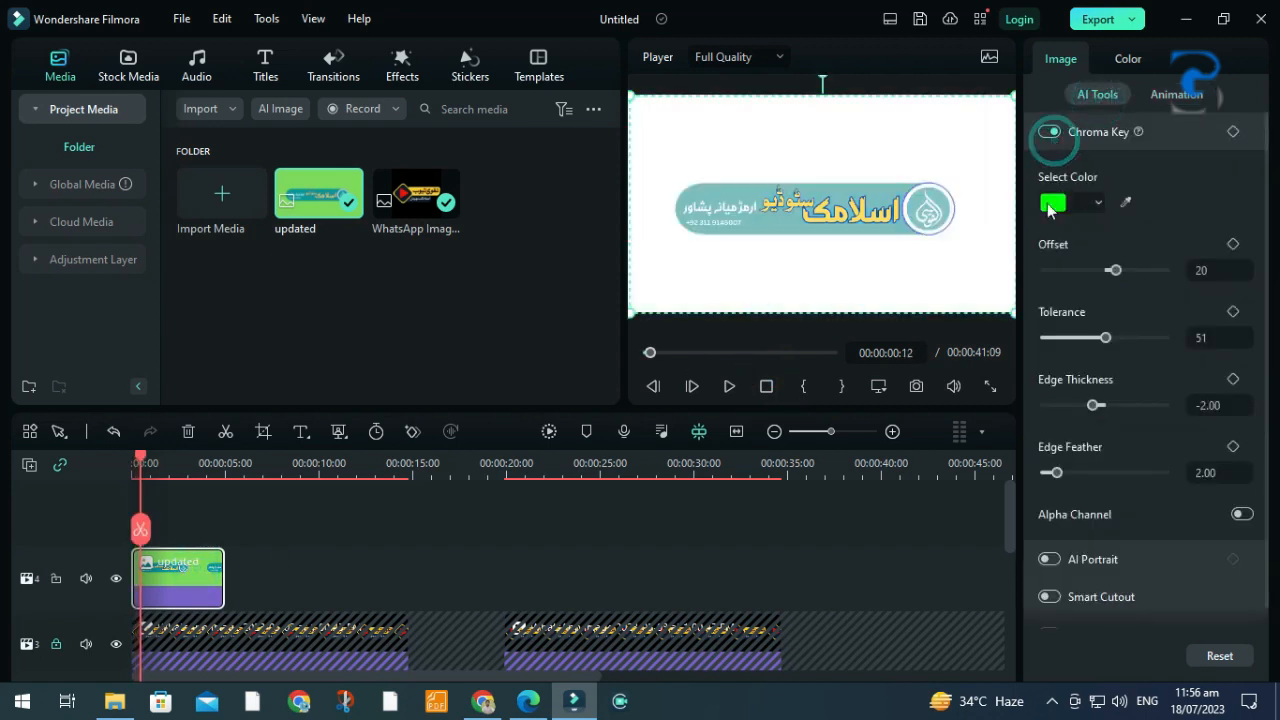
Shrink the banner to under half size, place it at the lower left of the frame, and set the chroma key tolerance to 61.
{"action": "left_click_drag", "start_coordinate": [1013, 314], "coordinate": [778, 191]}
{"action": "left_click_drag", "start_coordinate": [738, 151], "coordinate": [718, 249]}
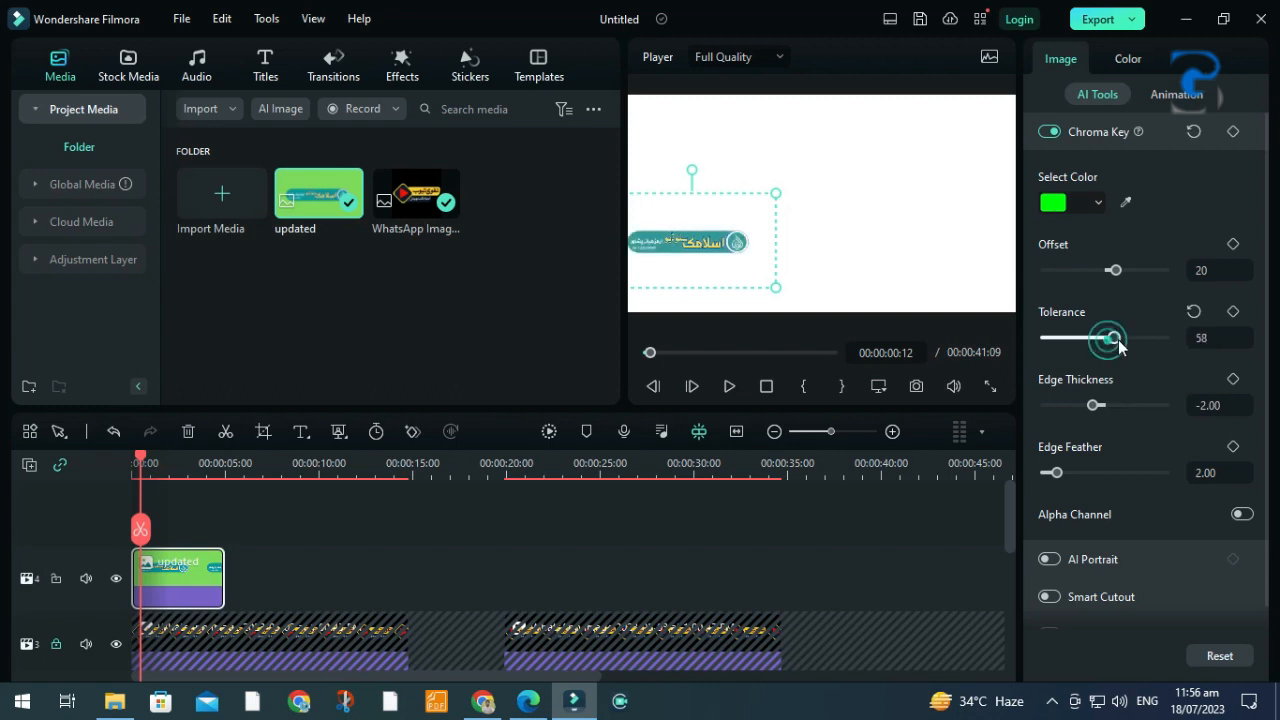
{"action": "left_click", "coordinate": [871, 246]}
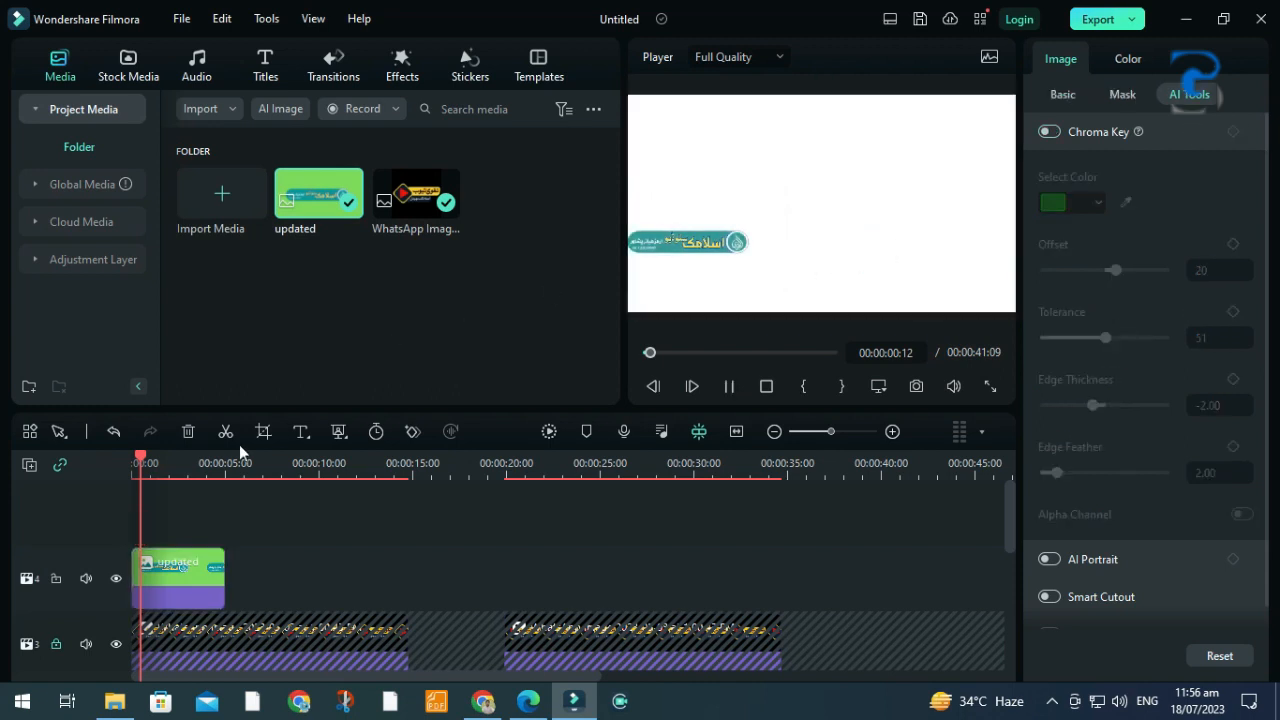
Shift the banner clip to start at about 00:00:03:00 and play the timeline from the beginning to check its entry.
{"action": "key", "text": "space"}
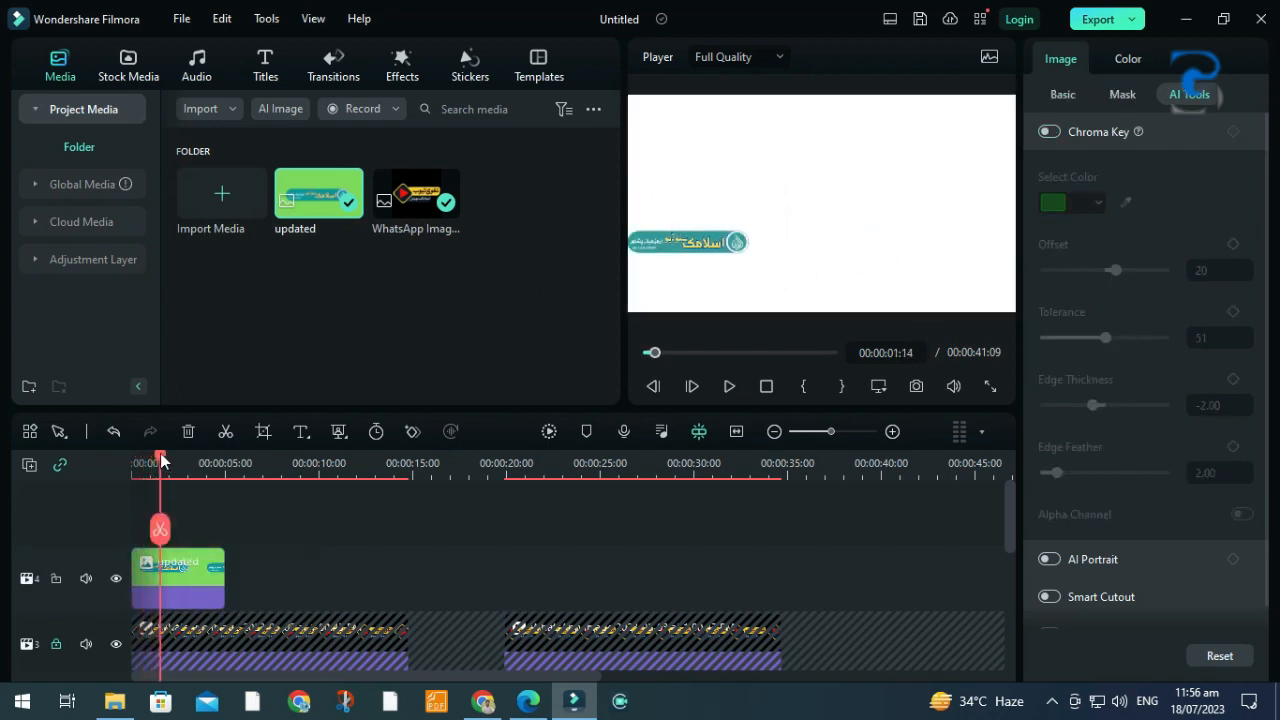
{"action": "left_click_drag", "start_coordinate": [161, 456], "coordinate": [131, 458]}
{"action": "left_click_drag", "start_coordinate": [189, 586], "coordinate": [252, 587]}
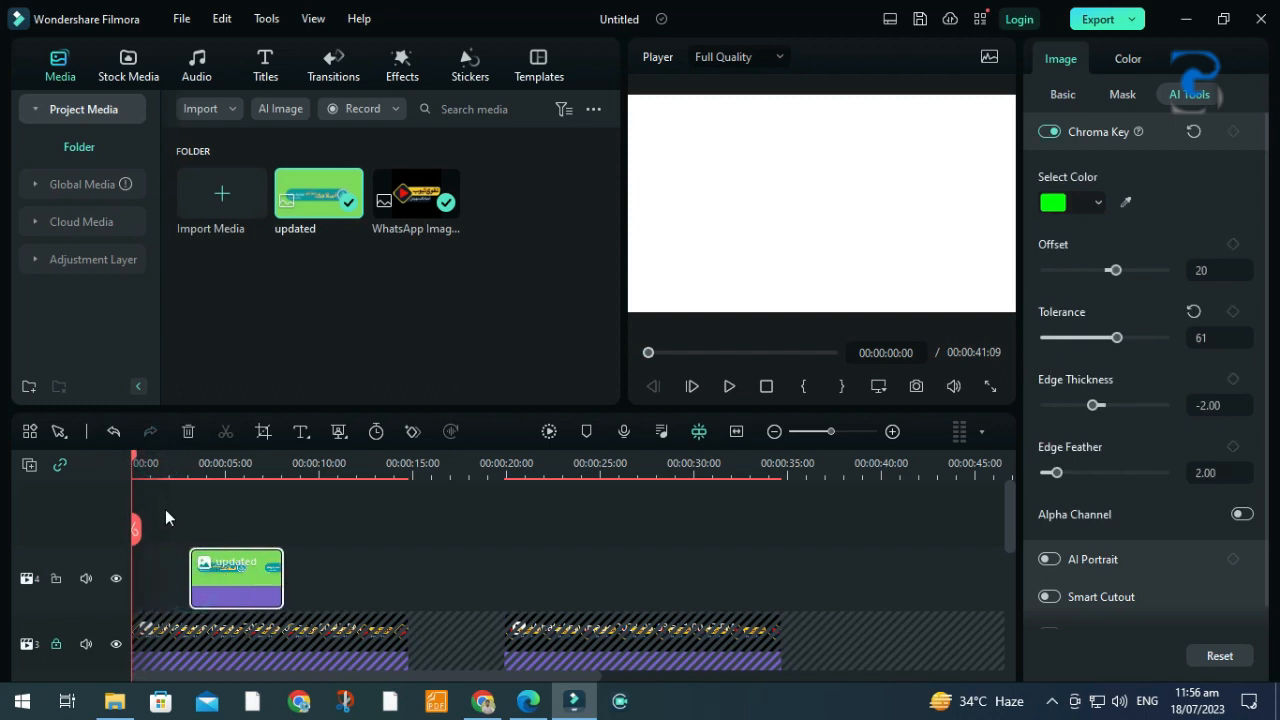
{"action": "key", "text": "space"}
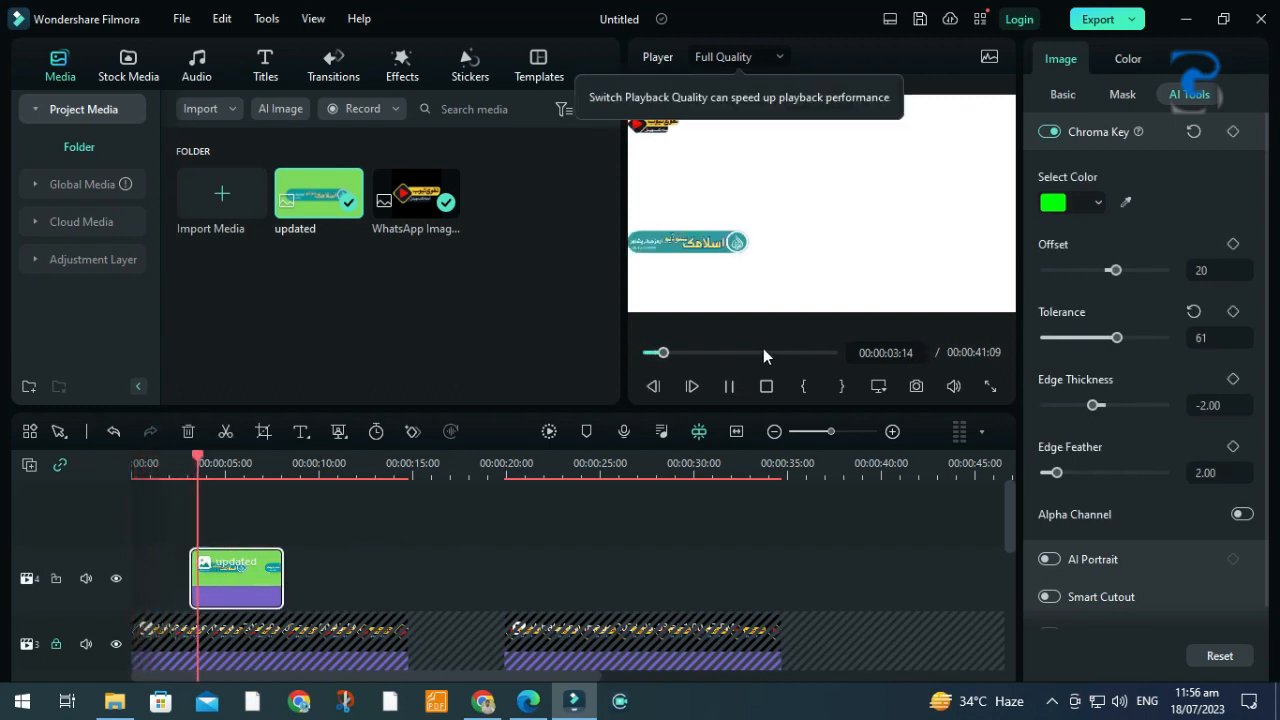
{"action": "key", "text": "space"}
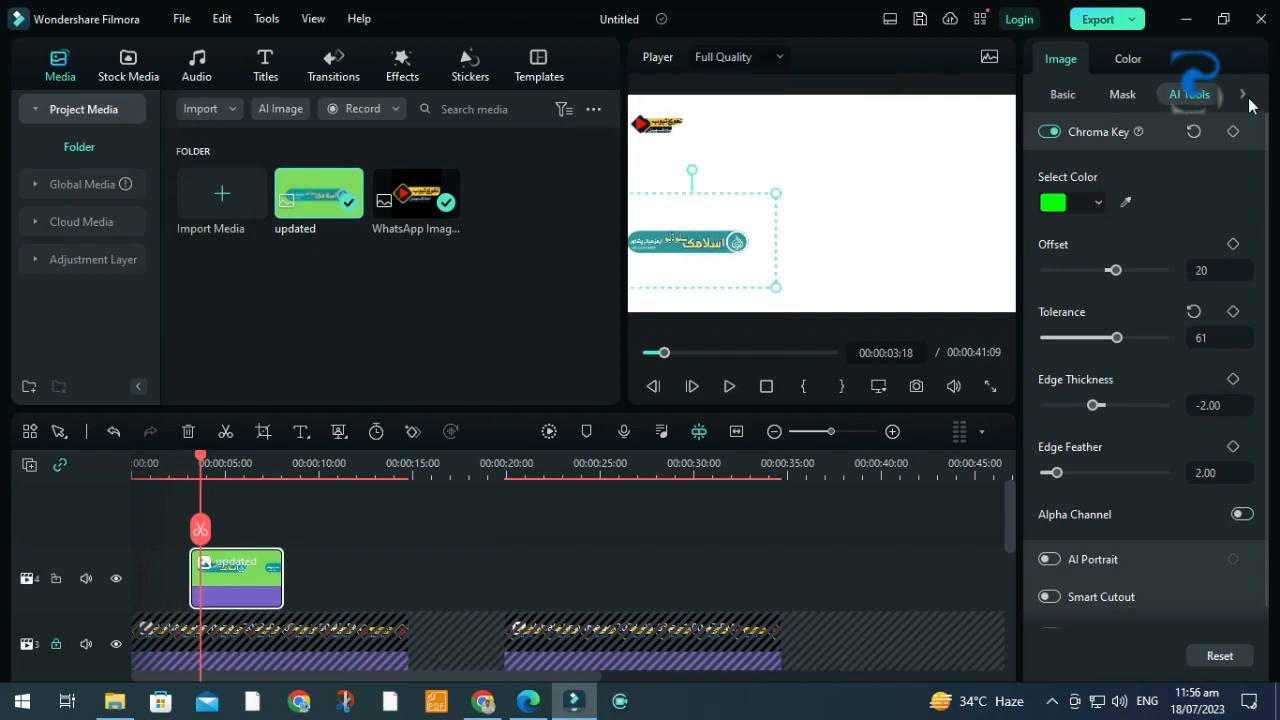
Apply the Slide Right preset animation to the banner clip and extend the clip's end to about 00:00:18:18.
{"action": "left_click", "coordinate": [1243, 94]}
{"action": "left_click", "coordinate": [1178, 94]}
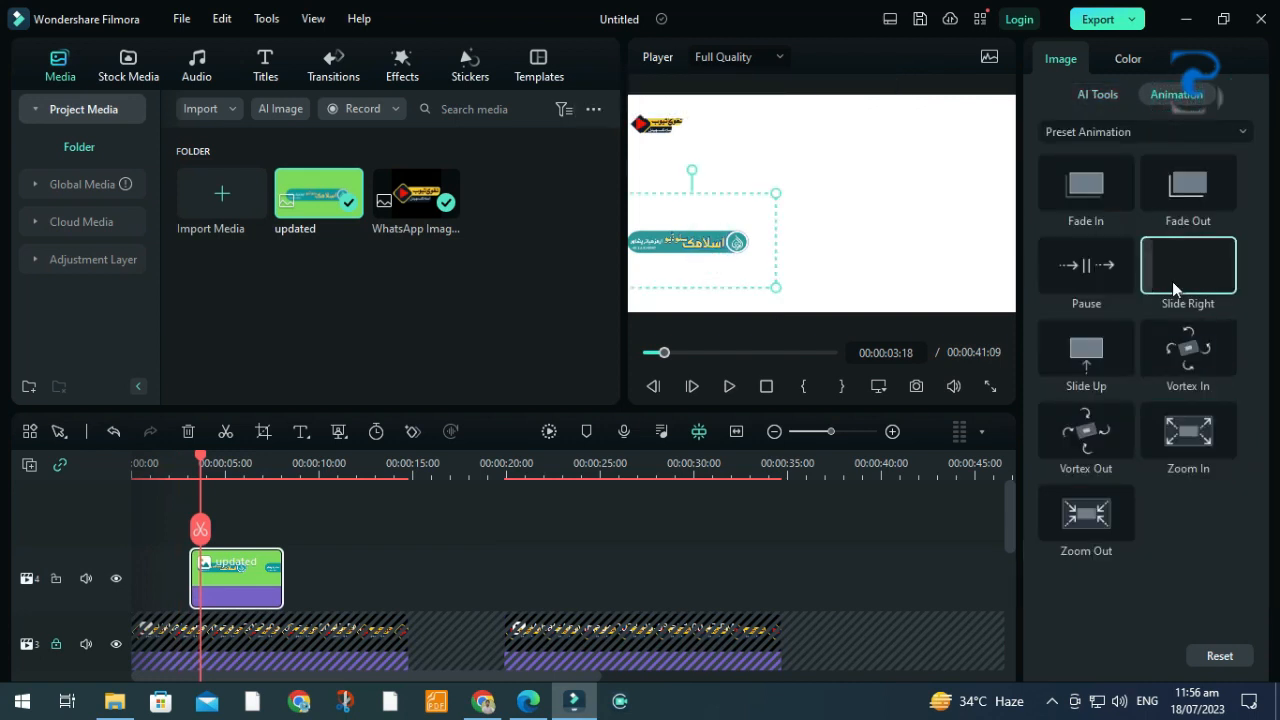
{"action": "mouse_move", "coordinate": [1178, 288]}
{"action": "left_mouse_down"}
{"action": "mouse_move", "coordinate": [320, 600]}
{"action": "mouse_move", "coordinate": [208, 575]}
{"action": "left_mouse_up"}
{"action": "left_click", "coordinate": [288, 588]}
{"action": "left_click", "coordinate": [276, 570]}
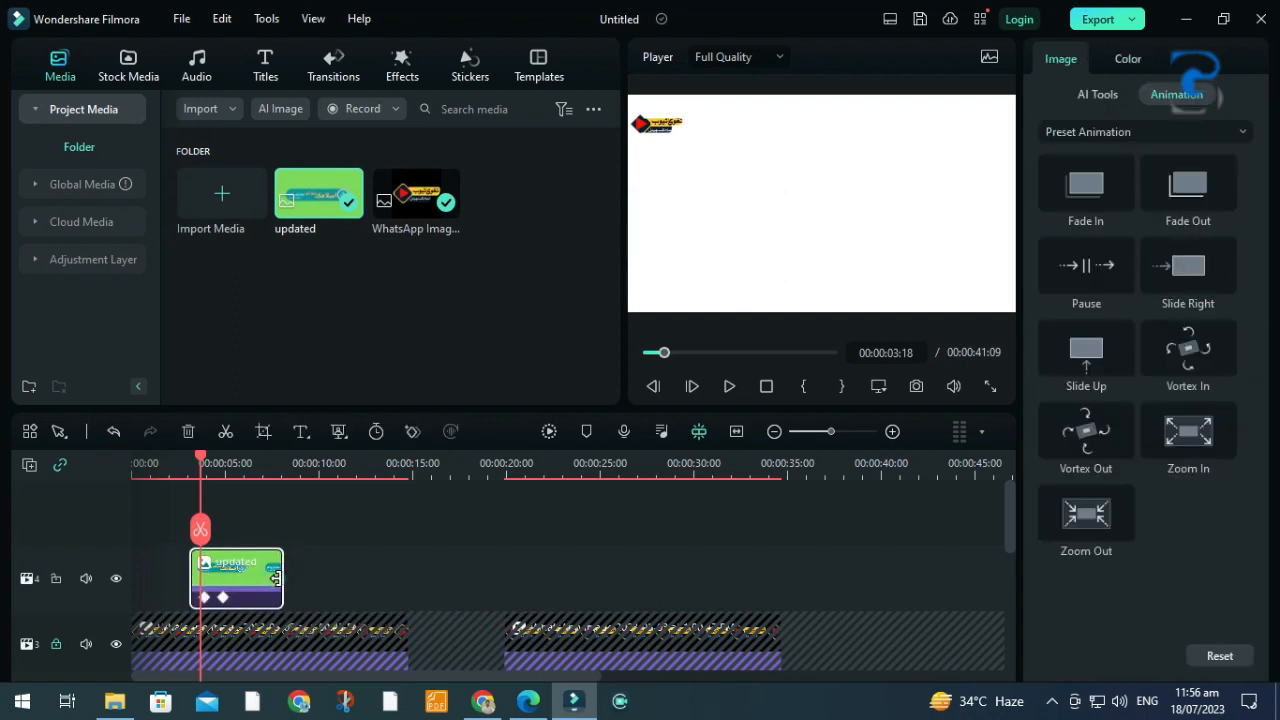
{"action": "left_click_drag", "start_coordinate": [284, 586], "coordinate": [483, 594]}
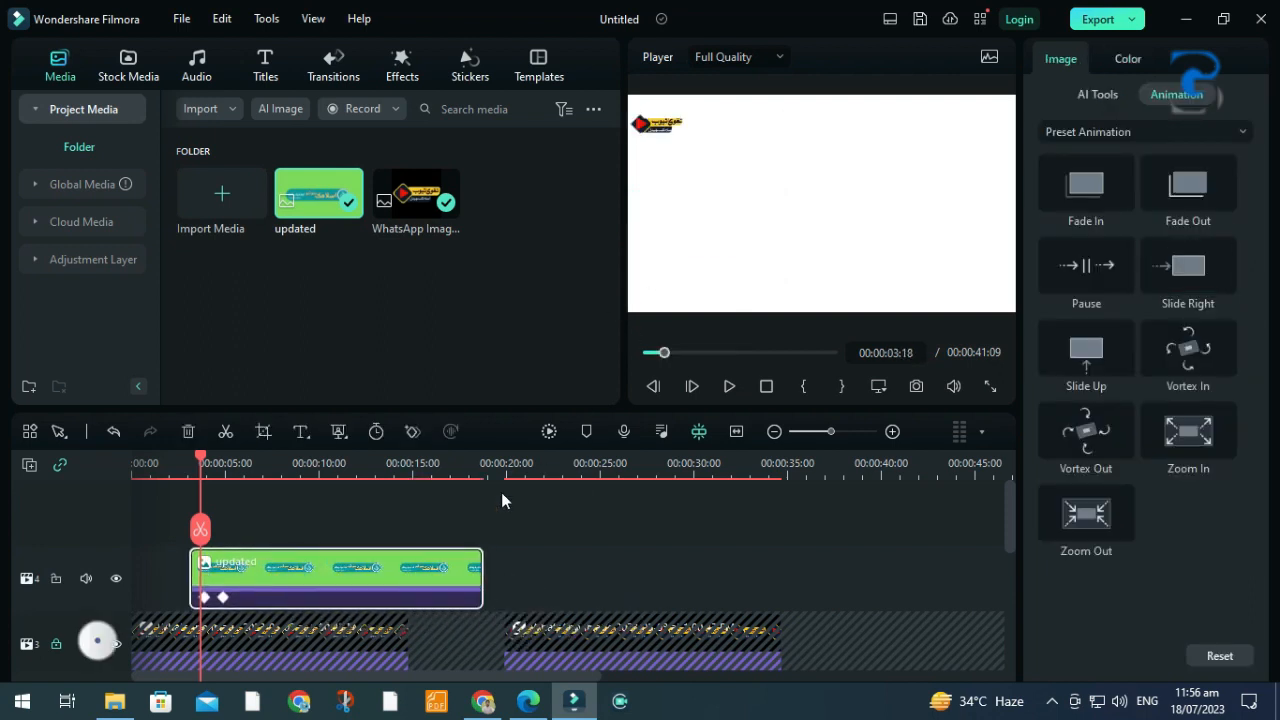
Move the banner's ending keyframe to 00:00:16:07 and reposition the banner to the lower right of the frame there.
{"action": "key", "text": "space"}
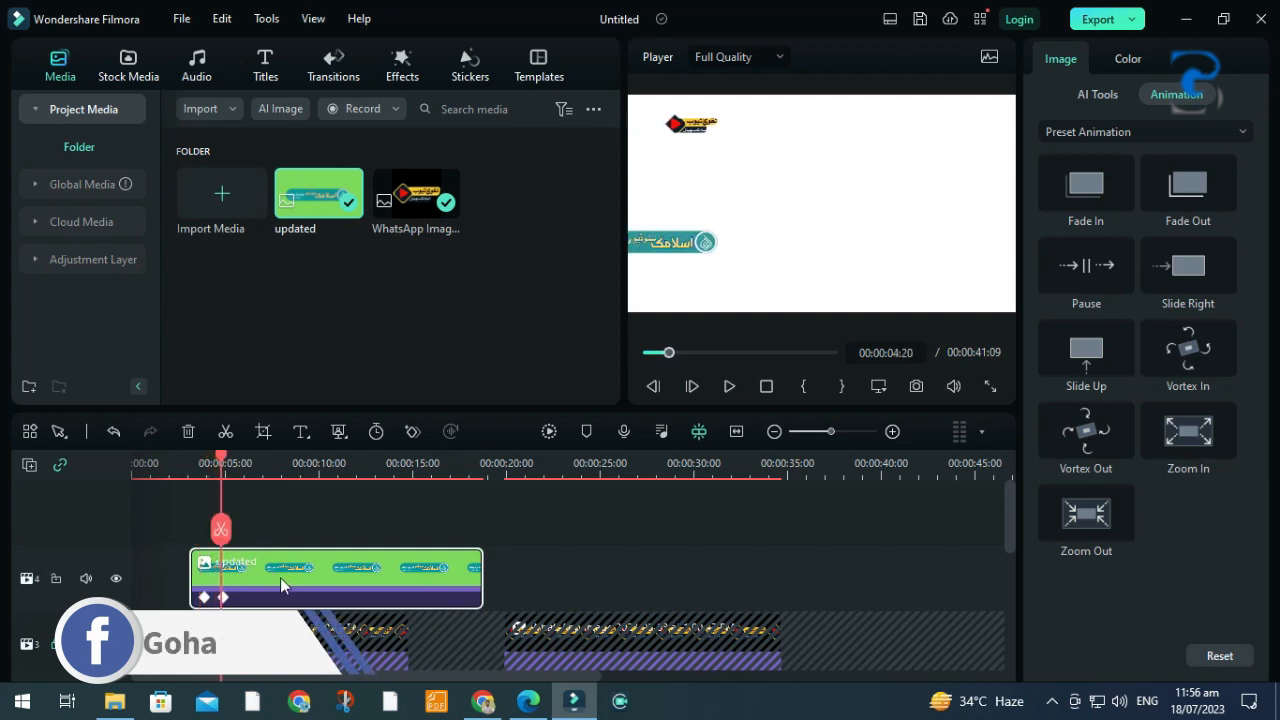
{"action": "left_click", "coordinate": [303, 576]}
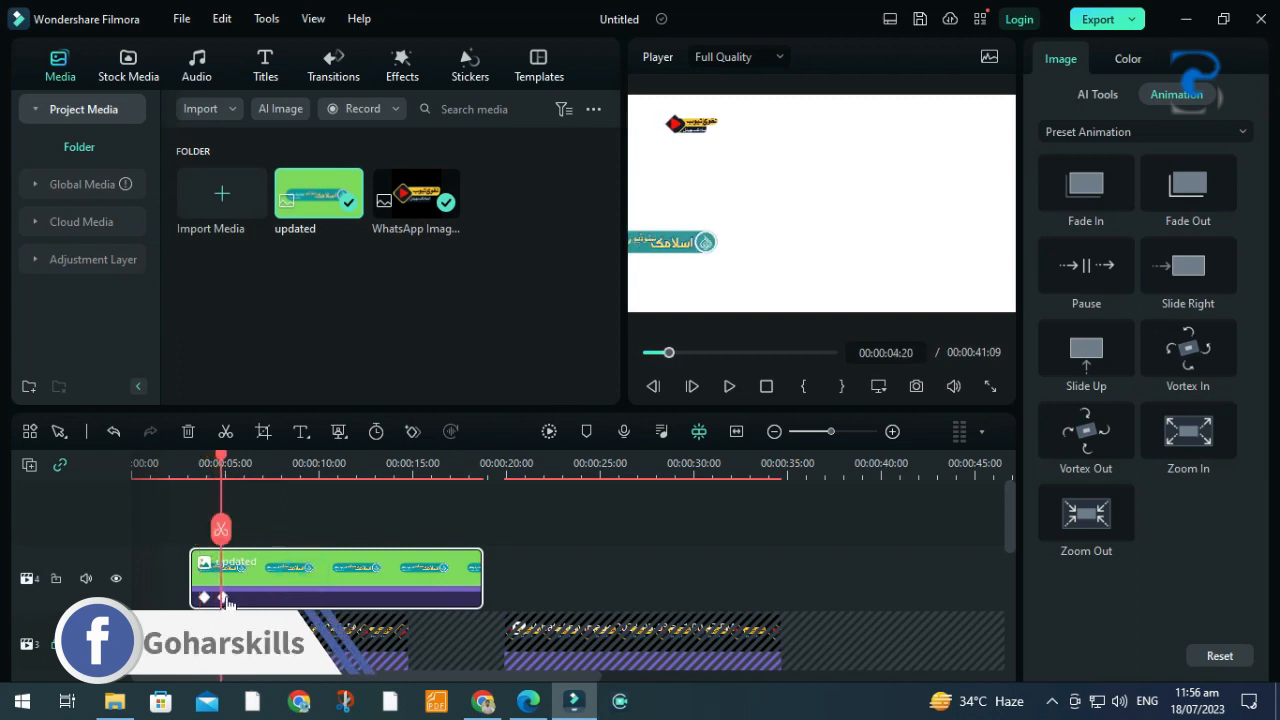
{"action": "left_click_drag", "start_coordinate": [226, 597], "coordinate": [436, 597]}
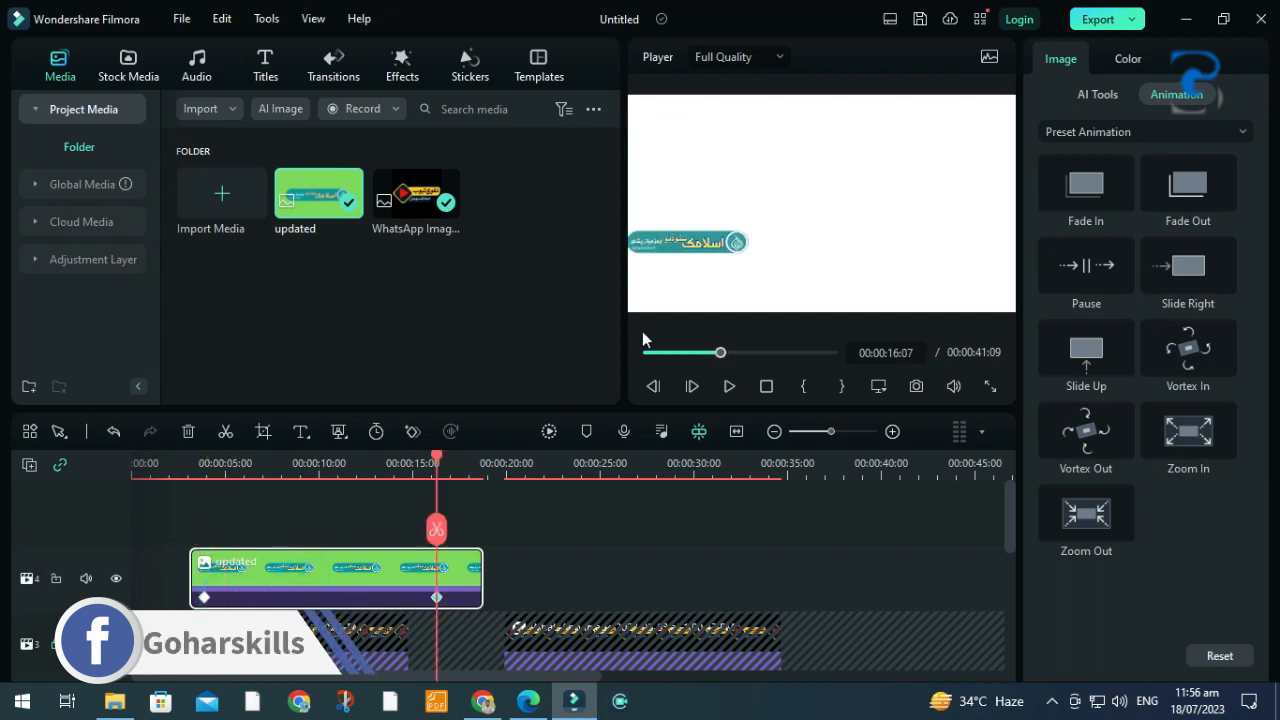
{"action": "left_click_drag", "start_coordinate": [686, 250], "coordinate": [891, 256]}
{"action": "left_click", "coordinate": [693, 241]}
{"action": "left_click", "coordinate": [848, 260]}
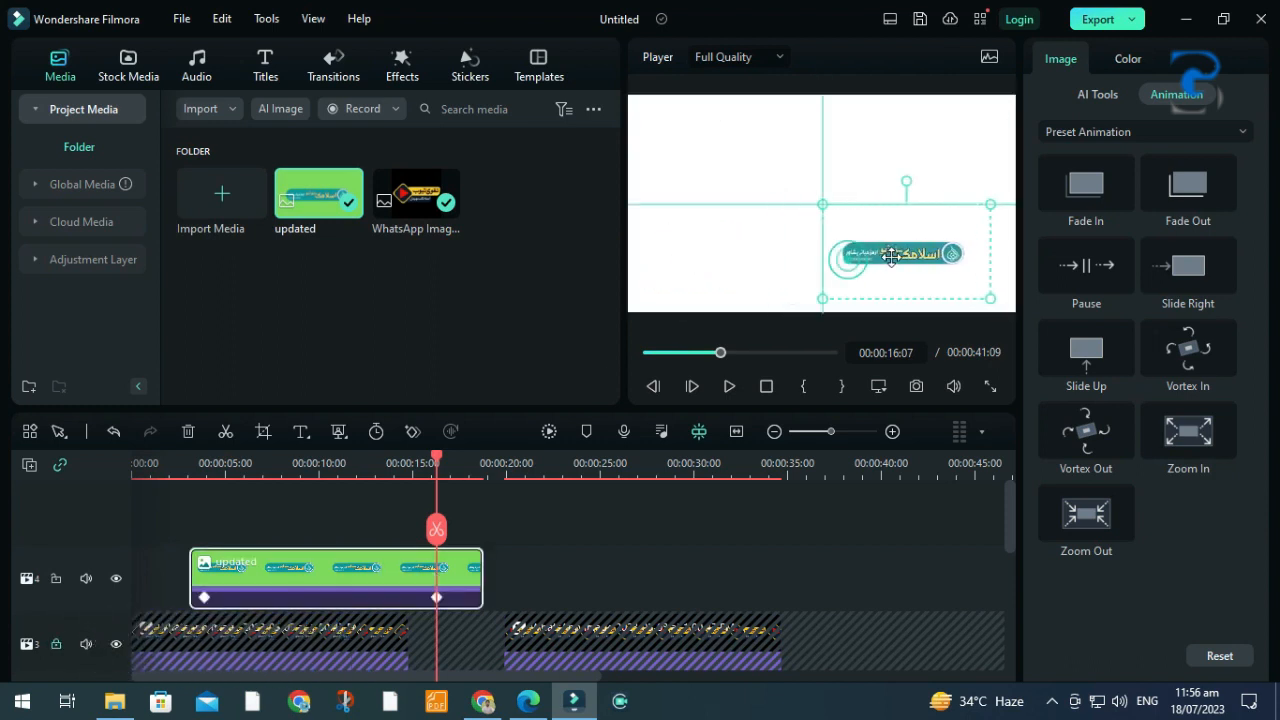
Play back the banner's slide animation from the start of the timeline through the clip's end.
{"action": "left_click_drag", "start_coordinate": [436, 457], "coordinate": [129, 507]}
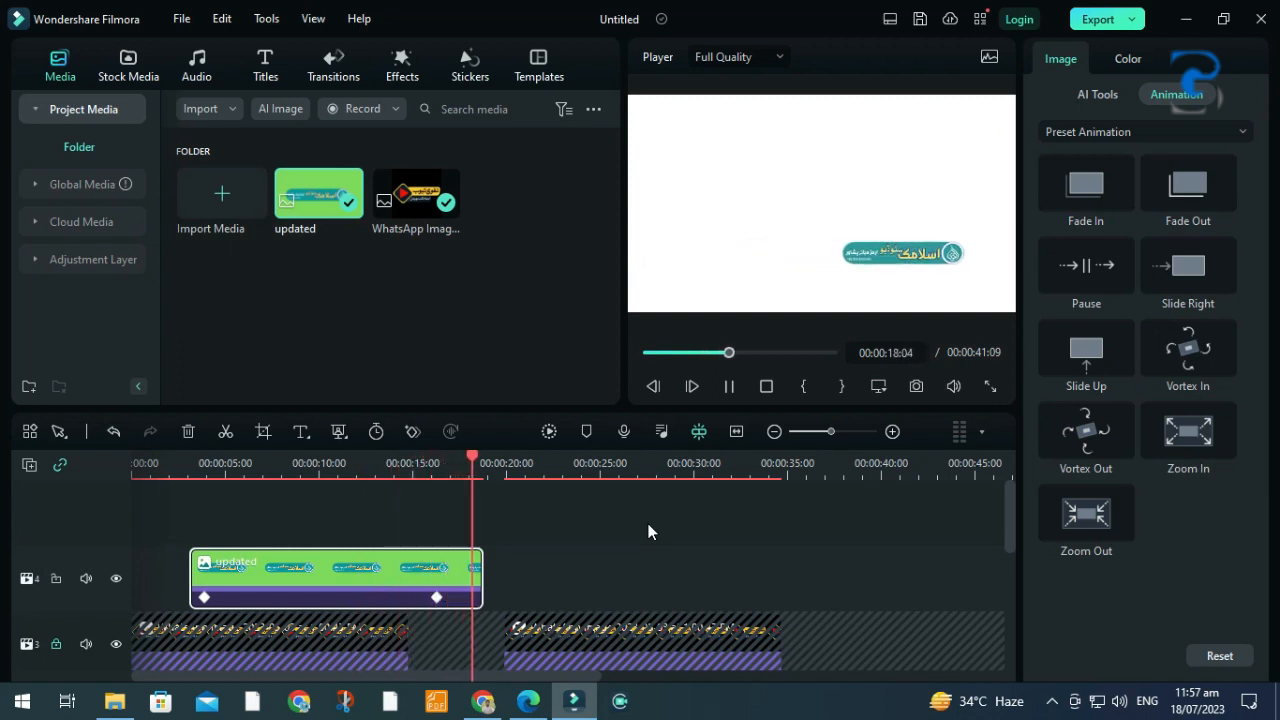
{"action": "key", "text": "space"}
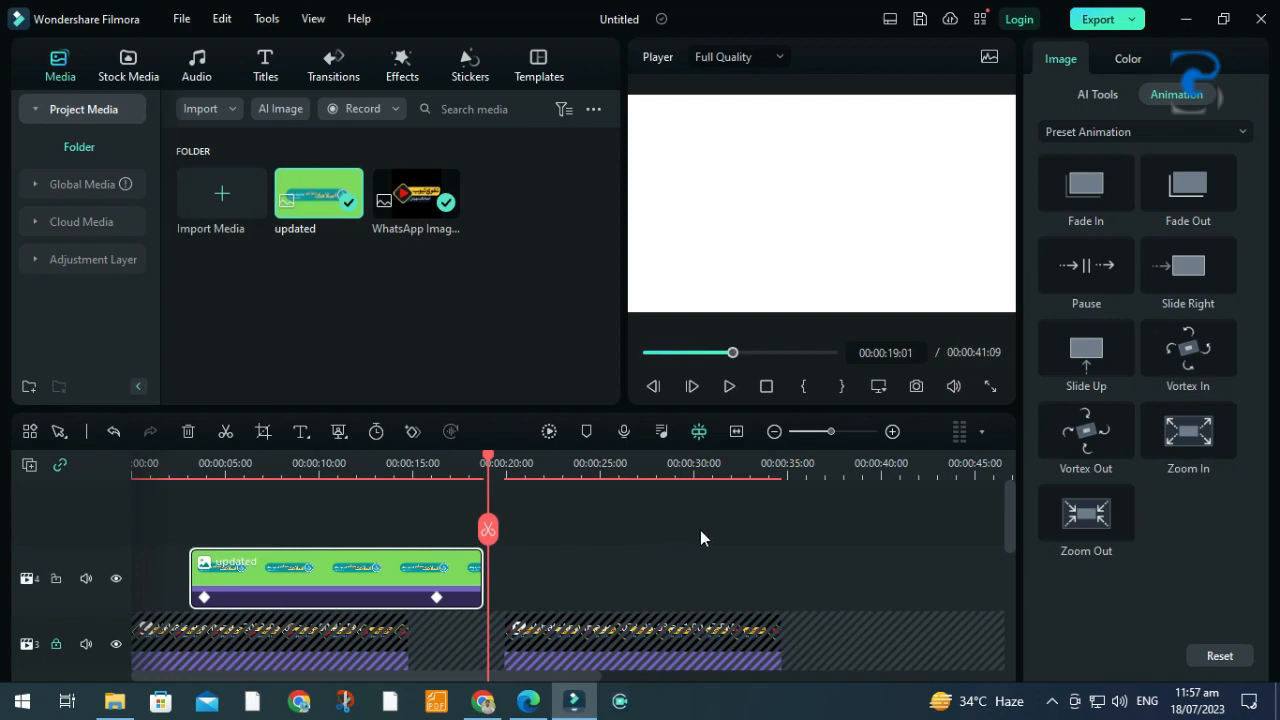